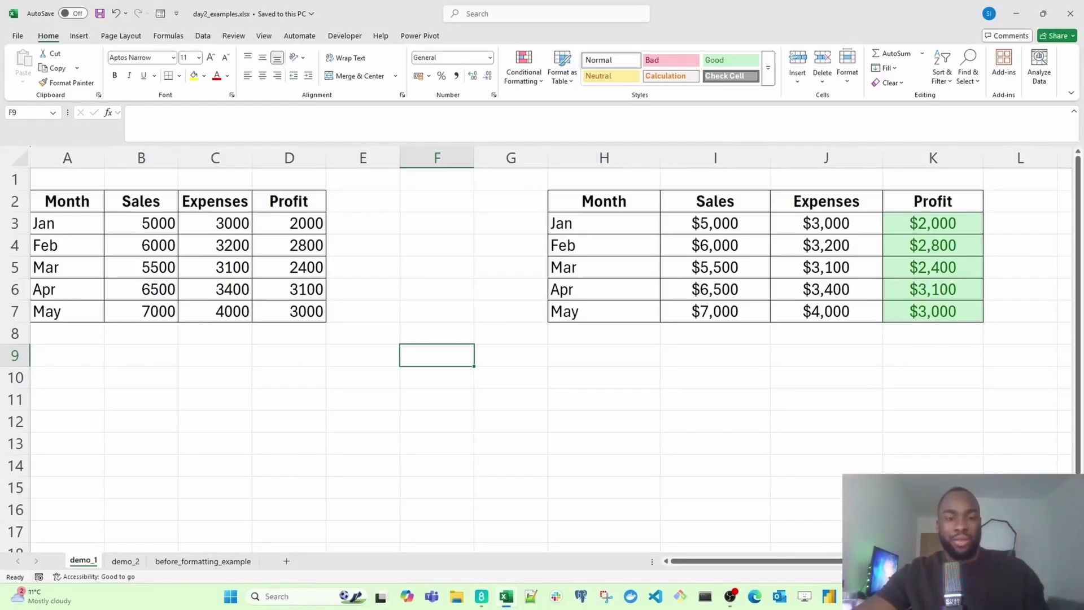
# Step: Review demo_1's formatted Month–Profit table and its dollar figures, then move to the demo_2 sheet
pyautogui.moveTo(619, 203); pyautogui.dragTo(903, 310)
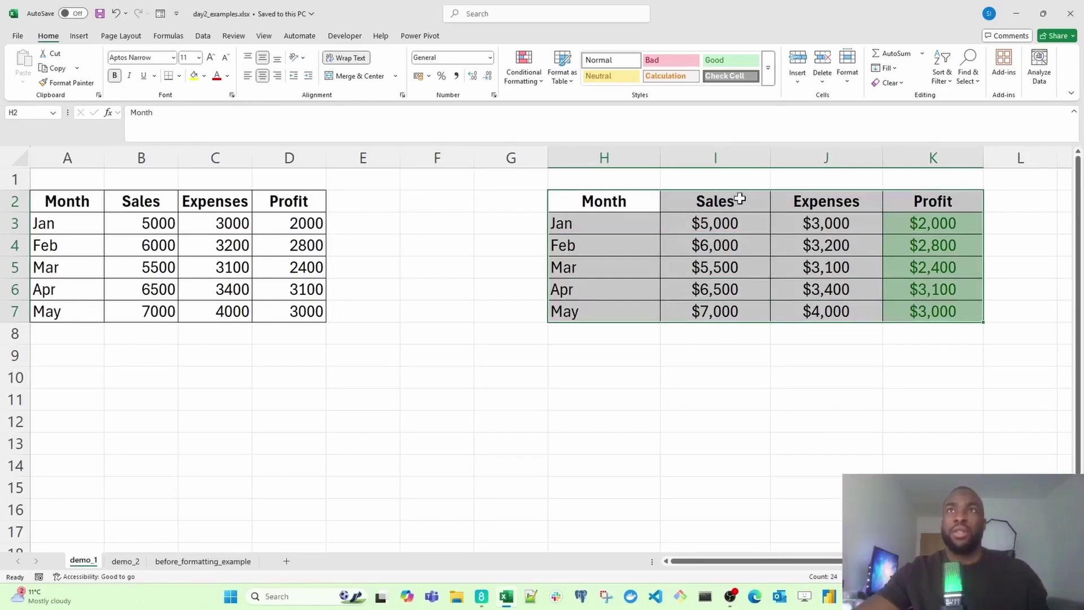
pyautogui.click(935, 201)
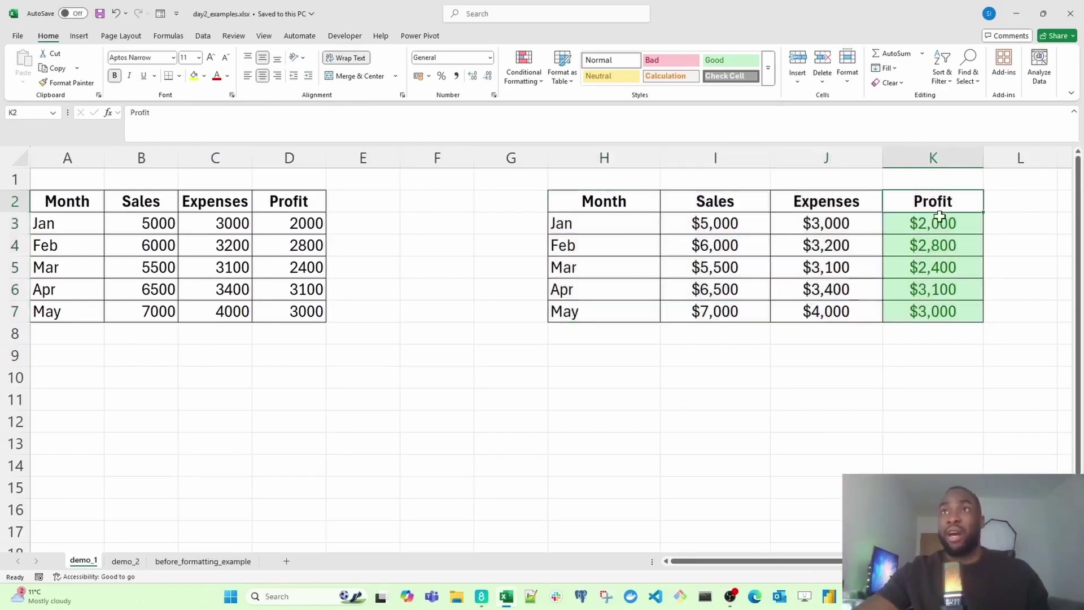
pyautogui.moveTo(939, 219); pyautogui.dragTo(933, 313)
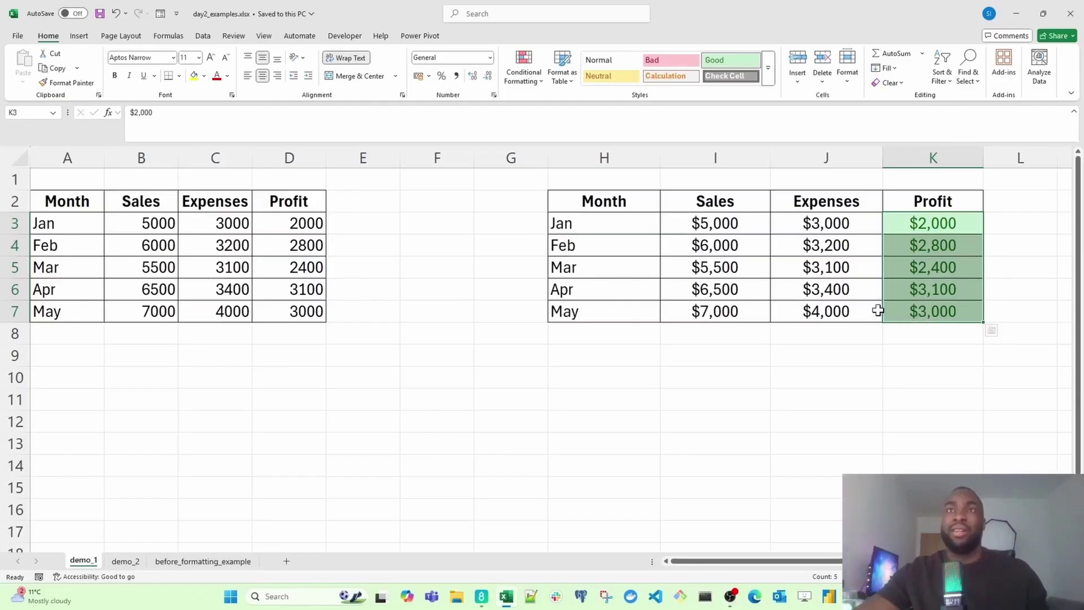
pyautogui.click(737, 221)
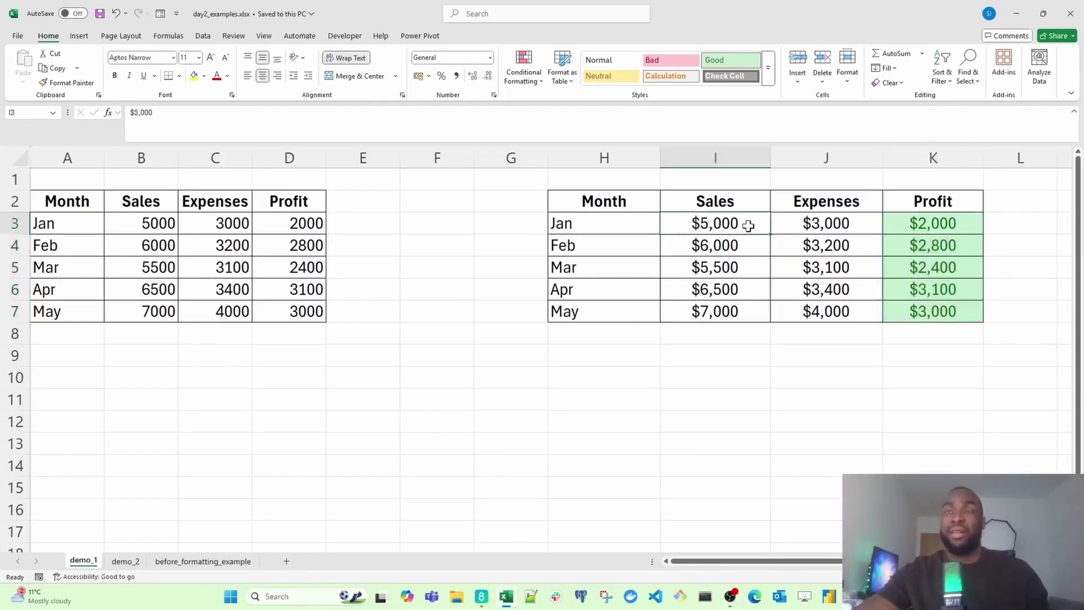
pyautogui.moveTo(765, 235); pyautogui.dragTo(834, 311)
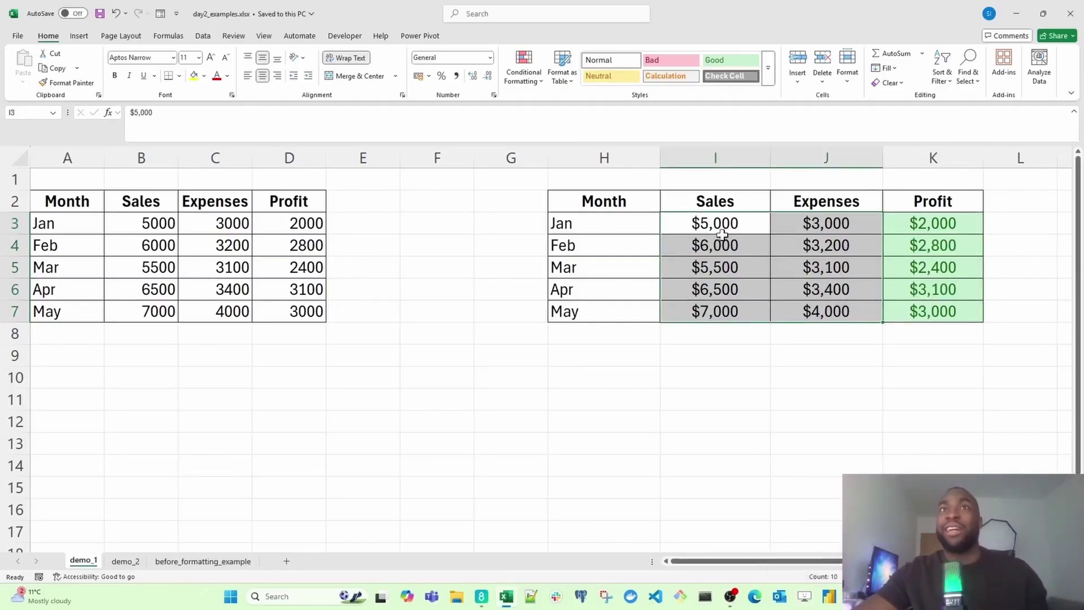
pyautogui.moveTo(716, 221); pyautogui.dragTo(930, 310)
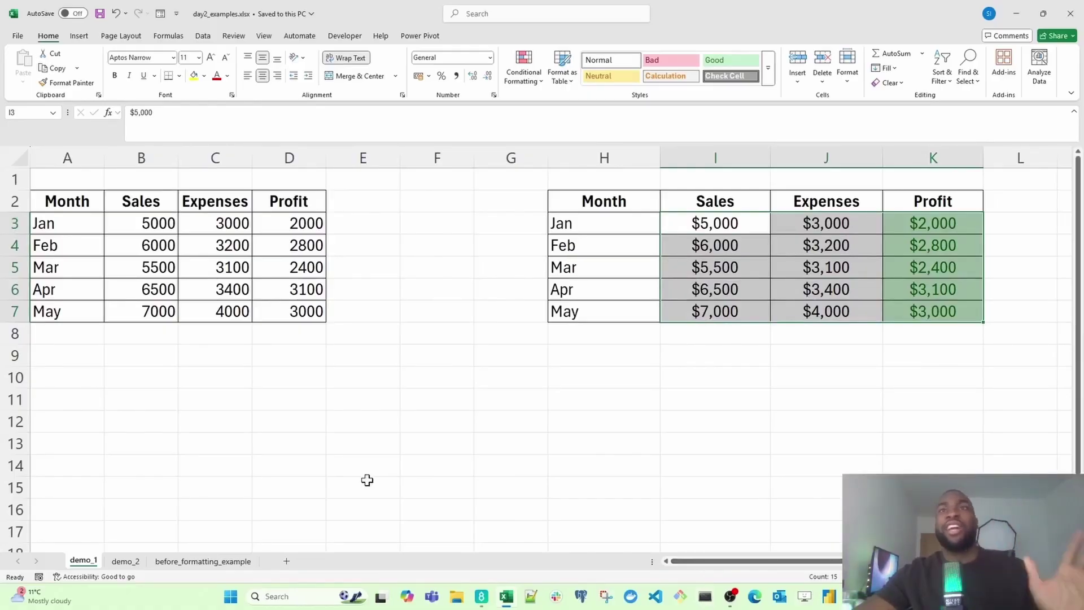
pyautogui.click(125, 561)
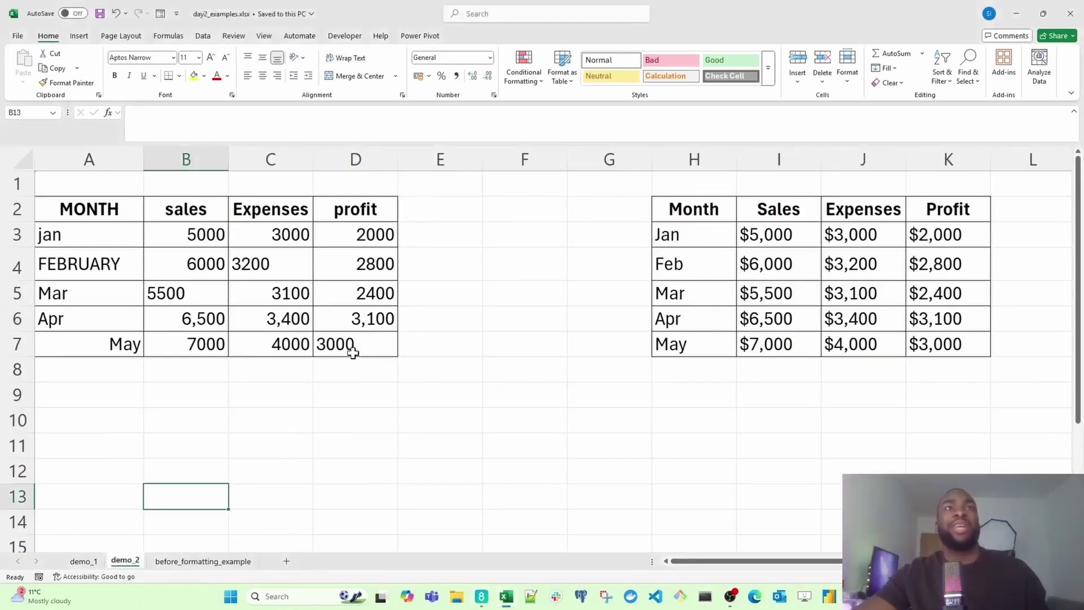
pyautogui.moveTo(348, 351); pyautogui.dragTo(73, 213)
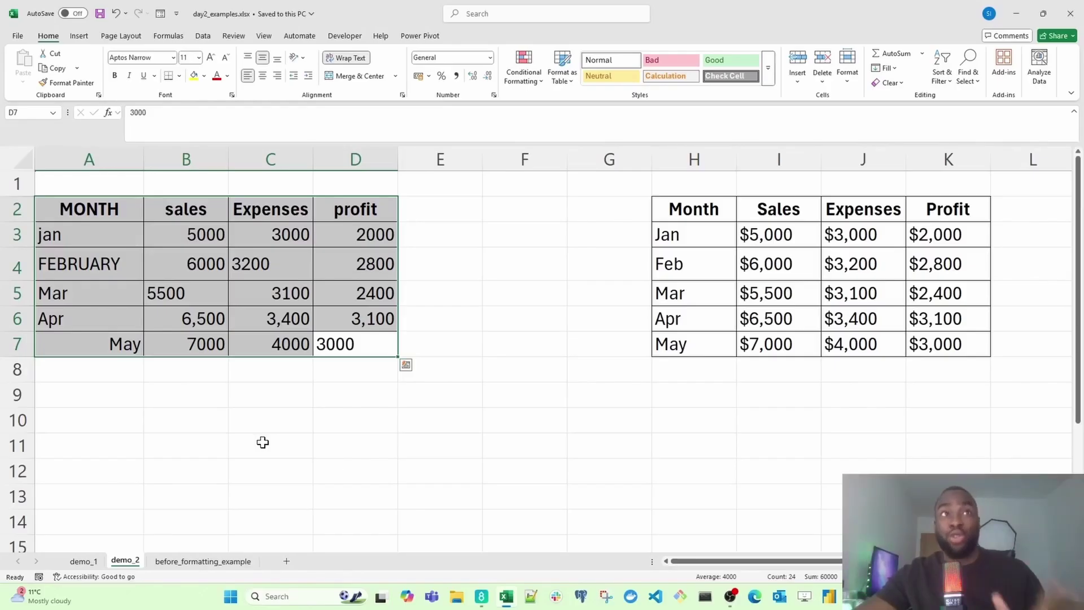
pyautogui.moveTo(84, 209); pyautogui.dragTo(355, 209)
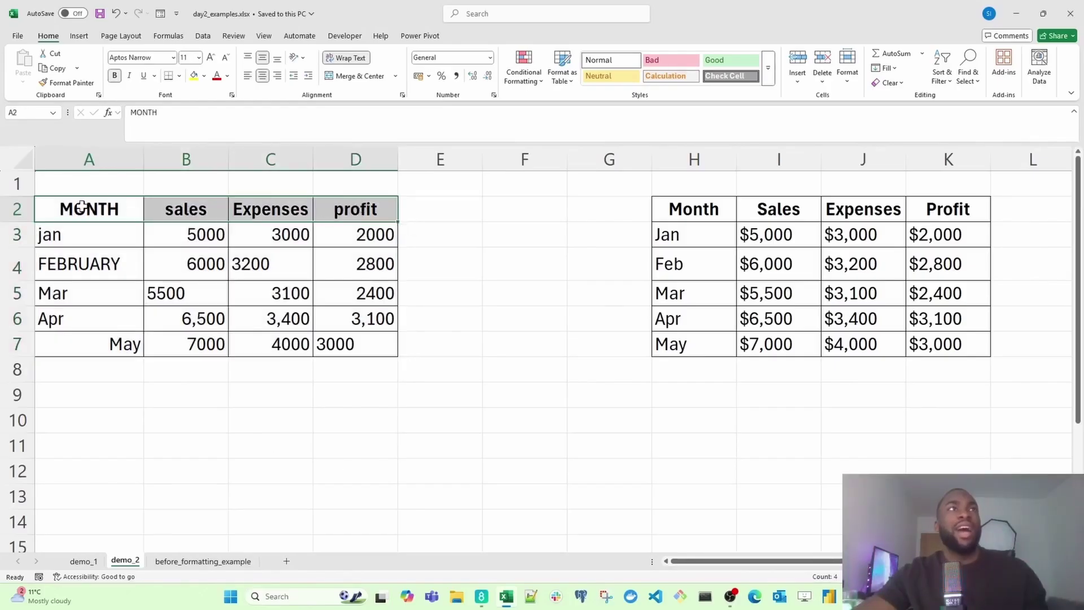
pyautogui.moveTo(81, 233); pyautogui.dragTo(96, 344)
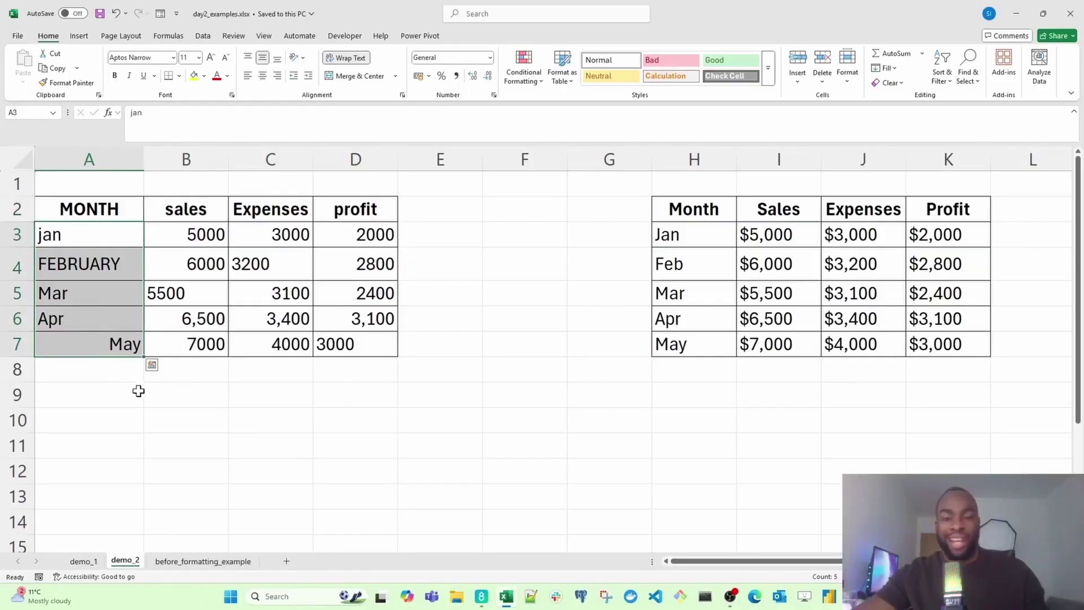
pyautogui.click(164, 420)
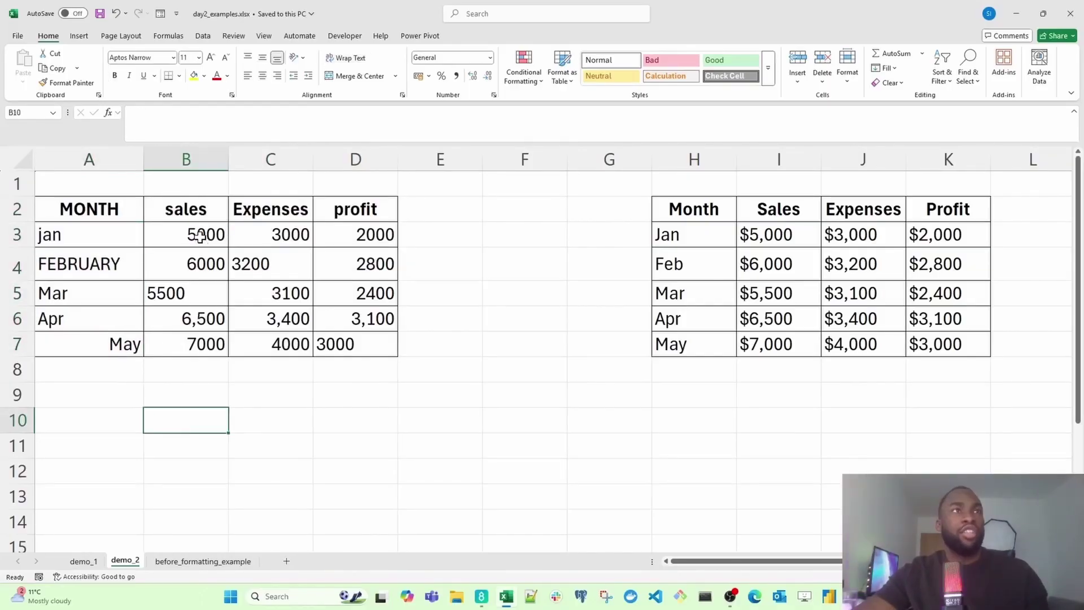
pyautogui.moveTo(200, 235); pyautogui.dragTo(339, 346)
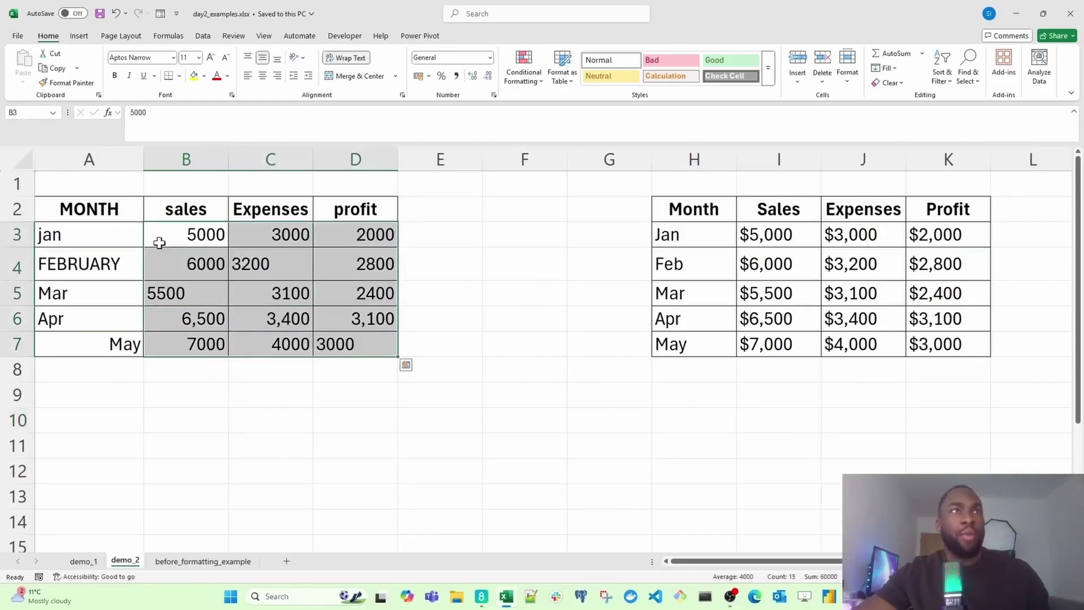
pyautogui.moveTo(204, 322); pyautogui.dragTo(248, 319)
pyautogui.moveTo(187, 234); pyautogui.dragTo(340, 331)
pyautogui.click(355, 394)
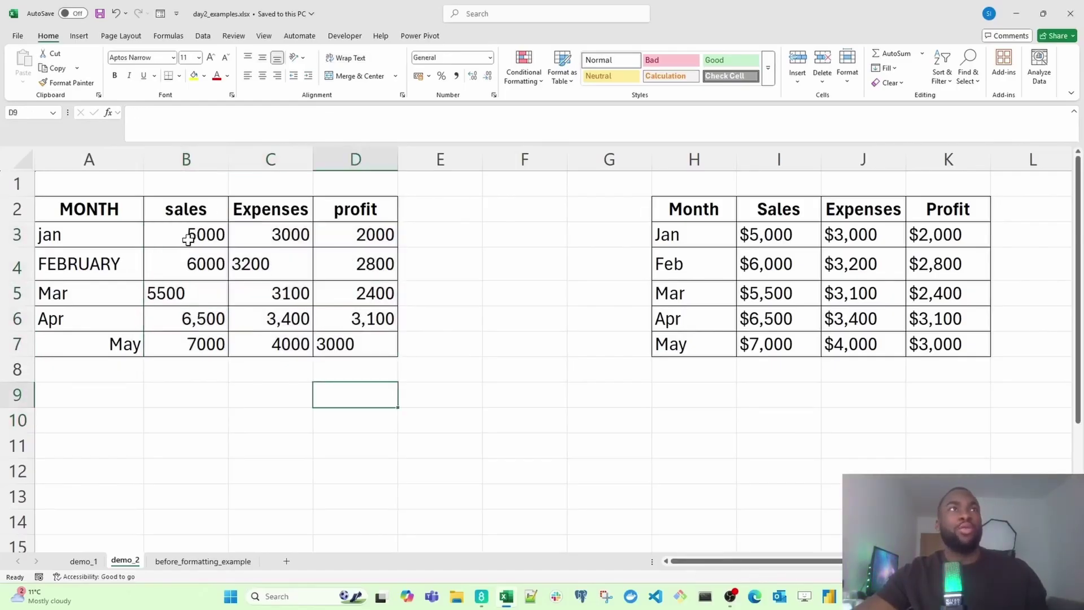
pyautogui.moveTo(92, 235); pyautogui.dragTo(364, 342)
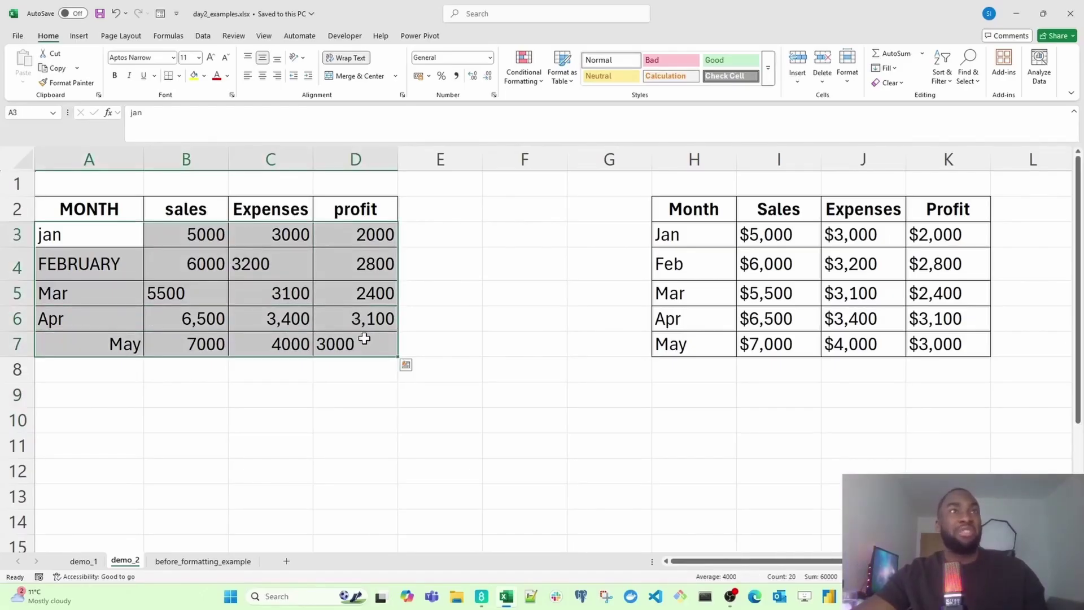
pyautogui.click(355, 394)
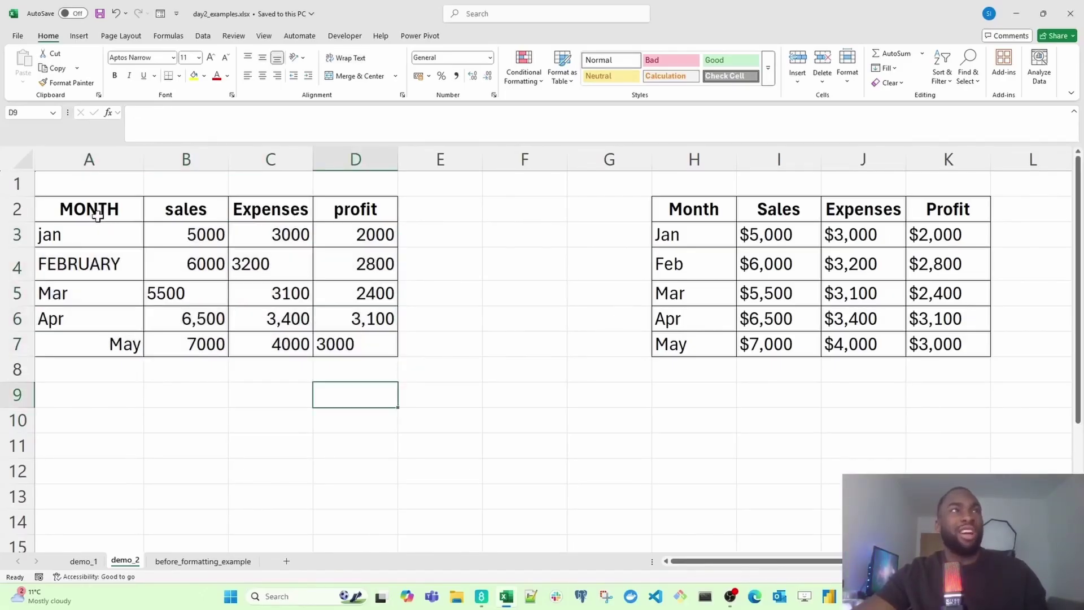
# Step: Select the whole Client, Spend, Return, ROI and Status table including its headers
pyautogui.moveTo(92, 208); pyautogui.dragTo(352, 339)
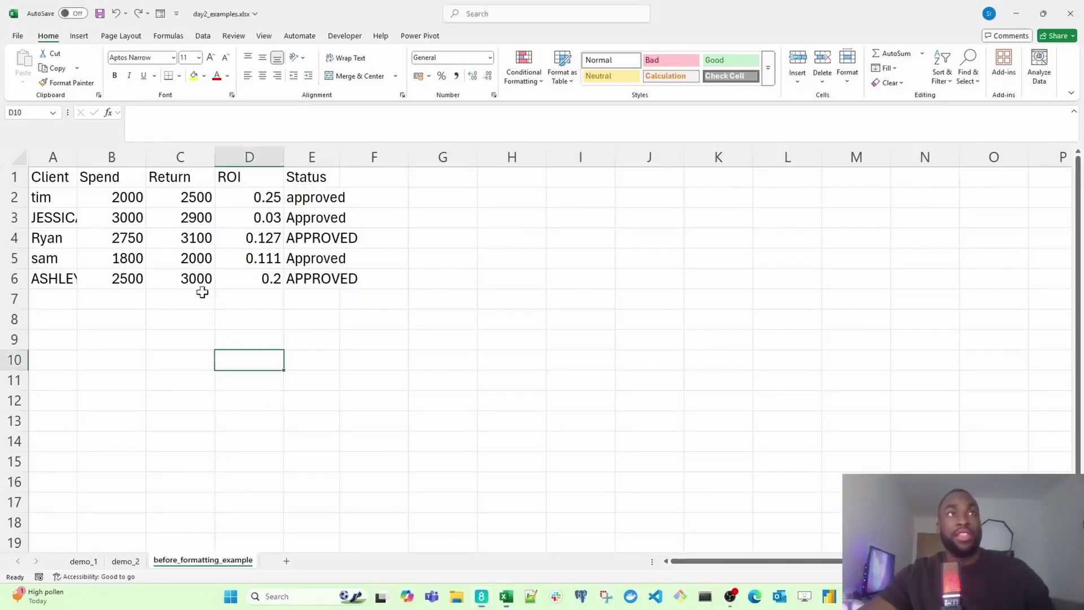
pyautogui.moveTo(65, 178); pyautogui.dragTo(305, 282)
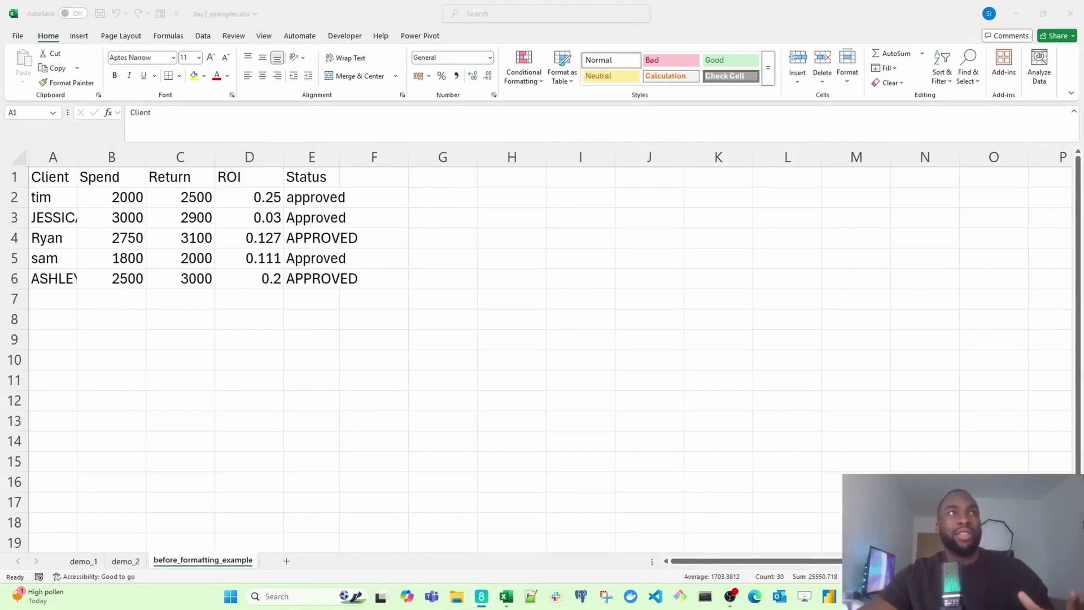
pyautogui.click(53, 258)
pyautogui.click(53, 199)
pyautogui.press('Down')
pyautogui.press('Down')
pyautogui.press('Down')
pyautogui.press('Down')
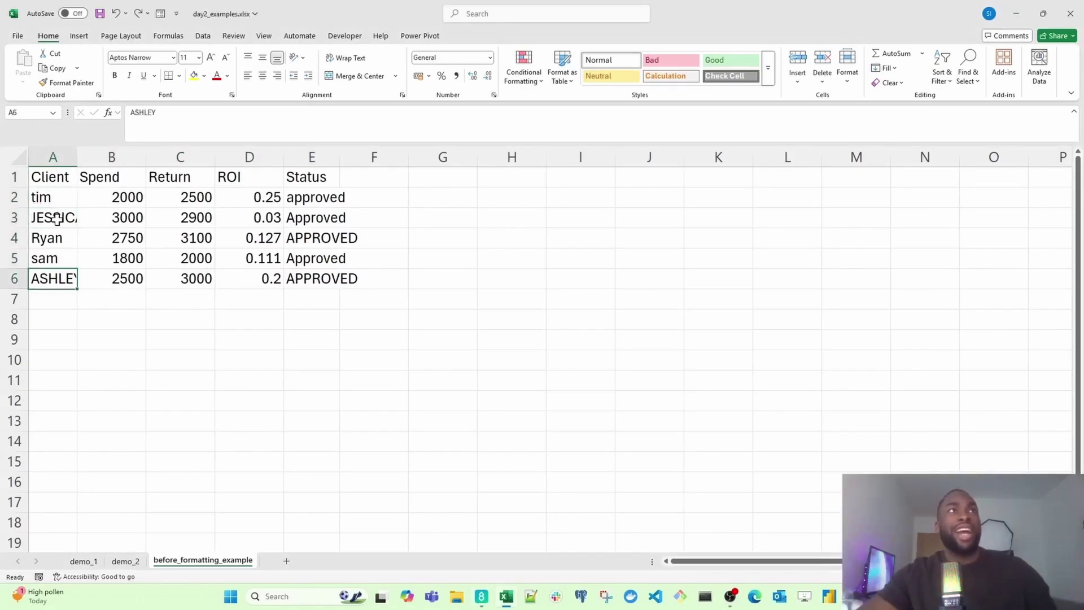
pyautogui.press('Up')
pyautogui.press('Up')
pyautogui.press('Up')
pyautogui.press('Up')
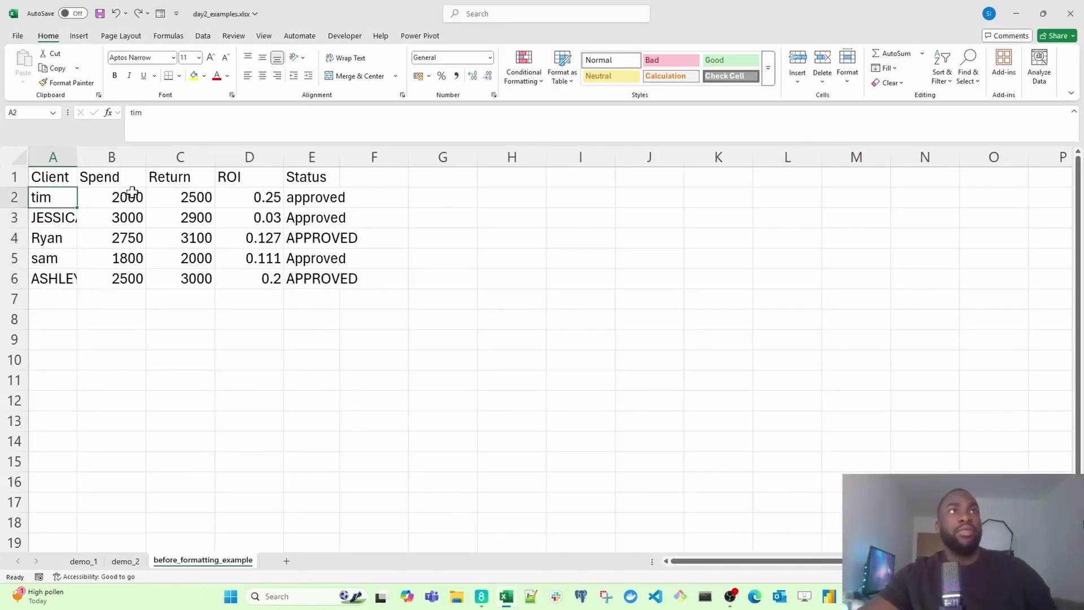
pyautogui.moveTo(111, 155)
pyautogui.mouseDown()
pyautogui.moveTo(172, 152)
pyautogui.moveTo(167, 170)
pyautogui.mouseUp()
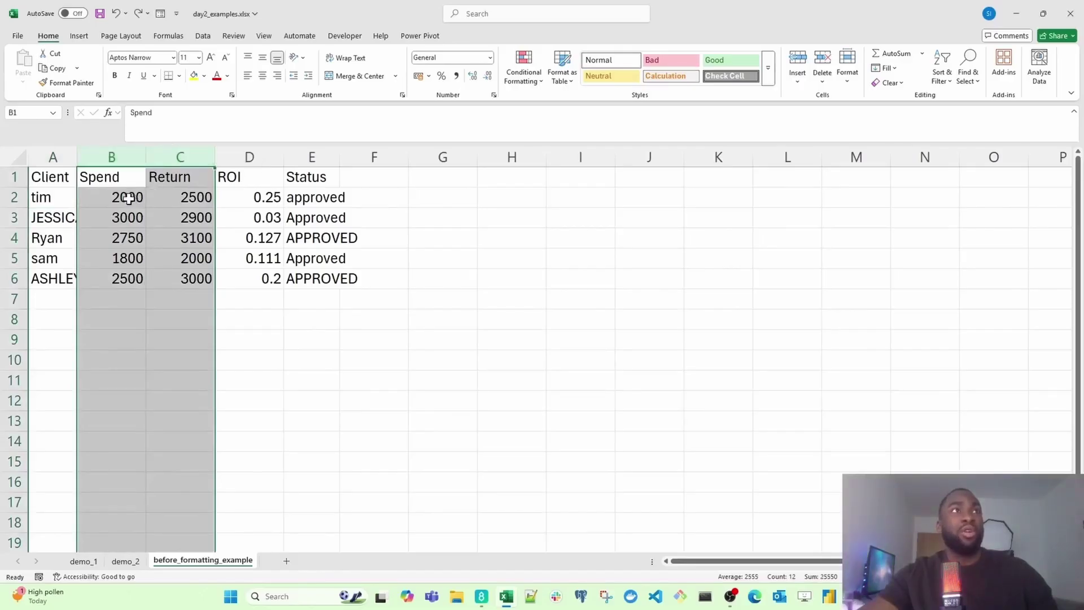
pyautogui.moveTo(128, 197); pyautogui.dragTo(180, 277)
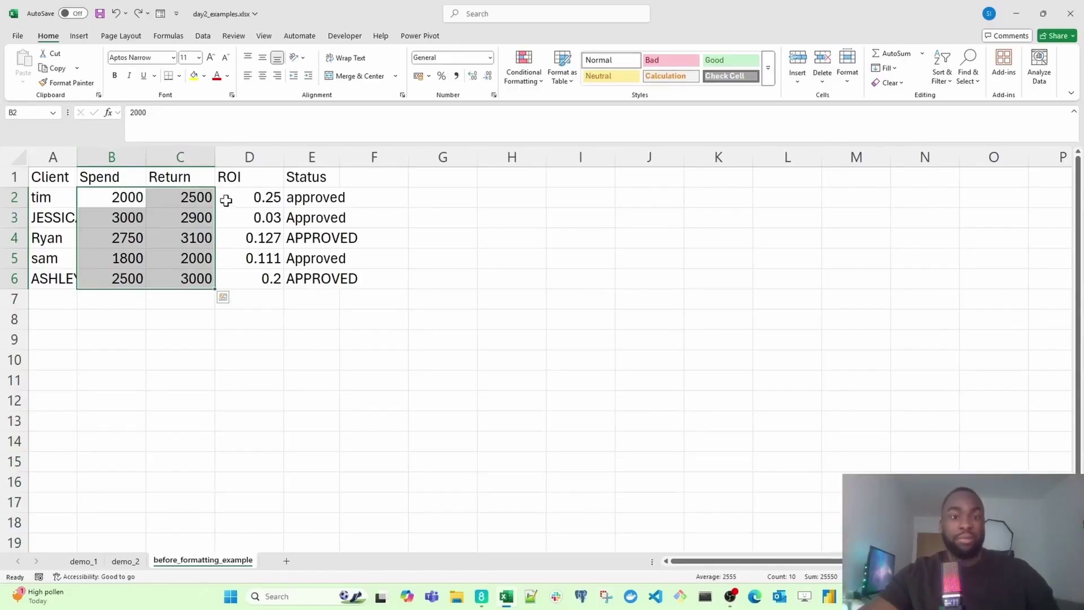
pyautogui.click(250, 156)
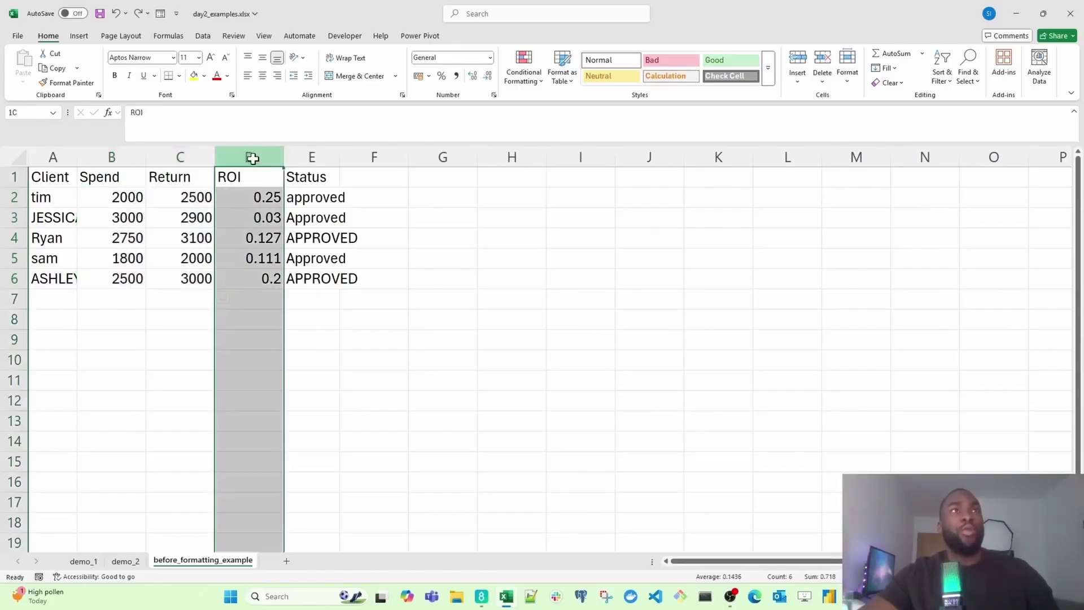
pyautogui.click(250, 195)
pyautogui.moveTo(253, 197); pyautogui.dragTo(252, 271)
pyautogui.moveTo(305, 198); pyautogui.dragTo(317, 282)
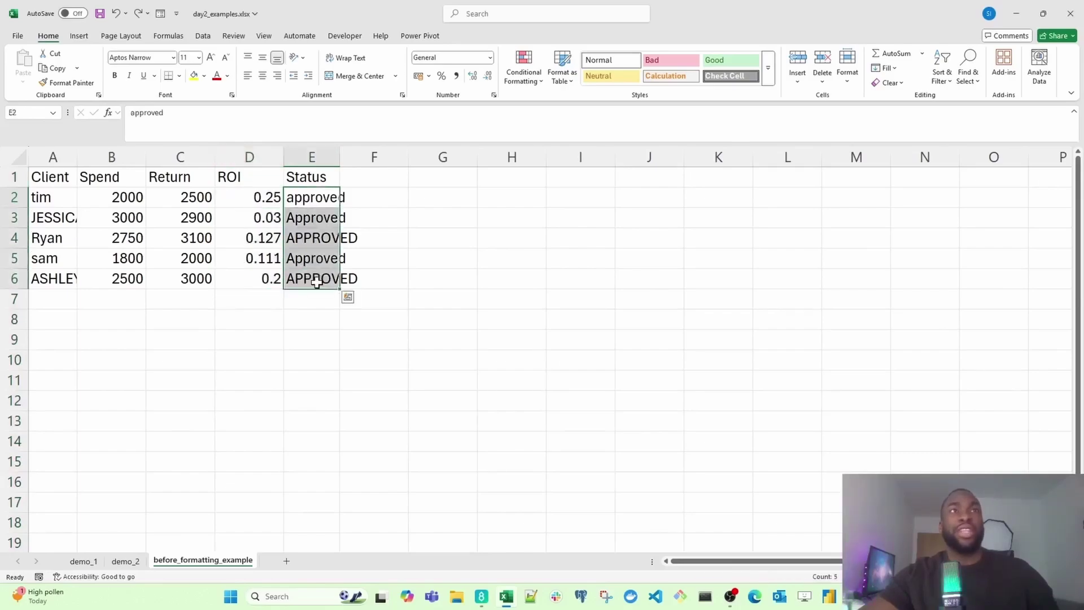
pyautogui.click(273, 196)
pyautogui.moveTo(315, 198); pyautogui.dragTo(309, 290)
pyautogui.click(323, 198)
pyautogui.moveTo(322, 194); pyautogui.dragTo(310, 276)
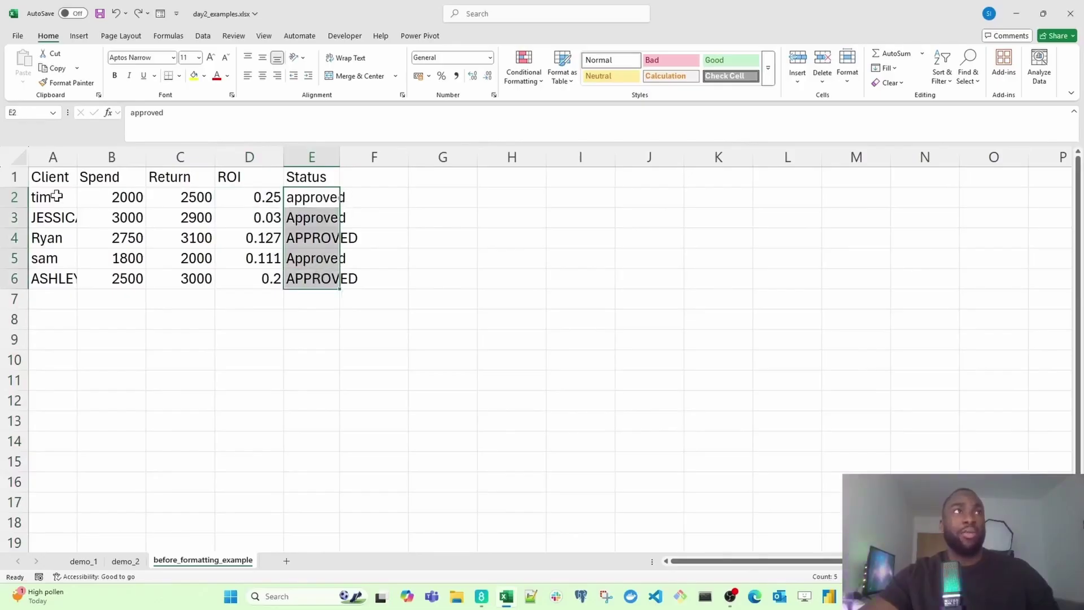
pyautogui.moveTo(54, 197); pyautogui.dragTo(57, 276)
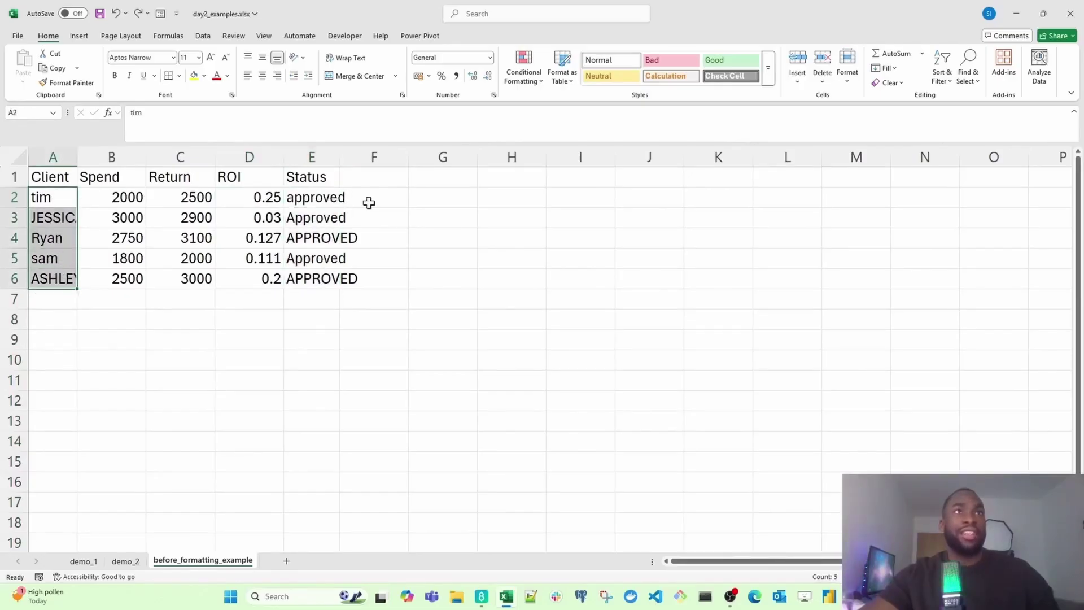
pyautogui.moveTo(312, 199); pyautogui.dragTo(315, 283)
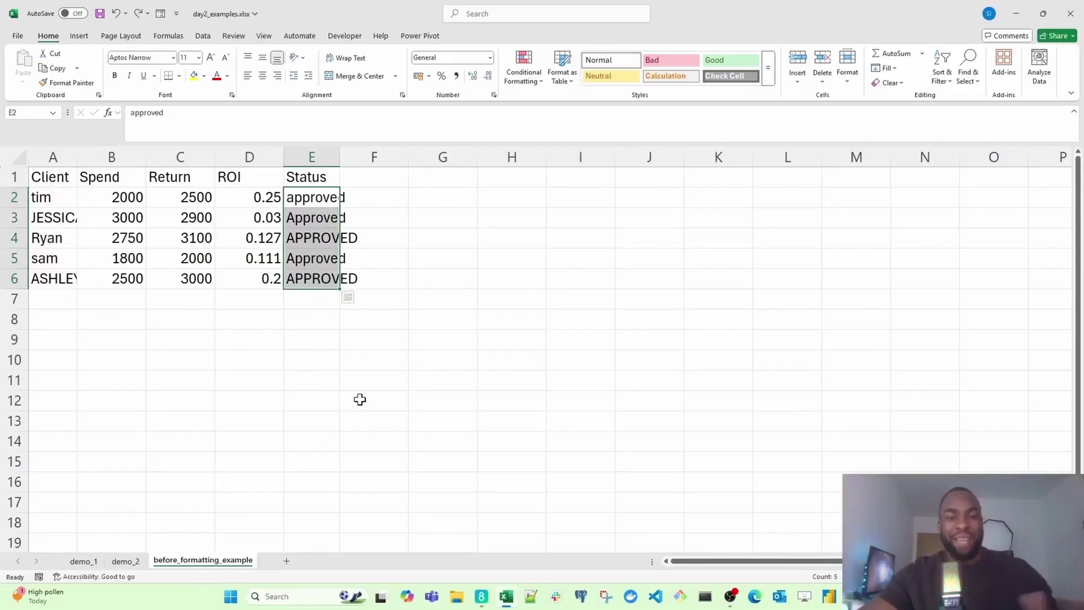
pyautogui.click(374, 359)
# Step: Paste a copy of the client table A1:E6 into new Sheet1, then select the client names A2:A6
pyautogui.click(58, 182)
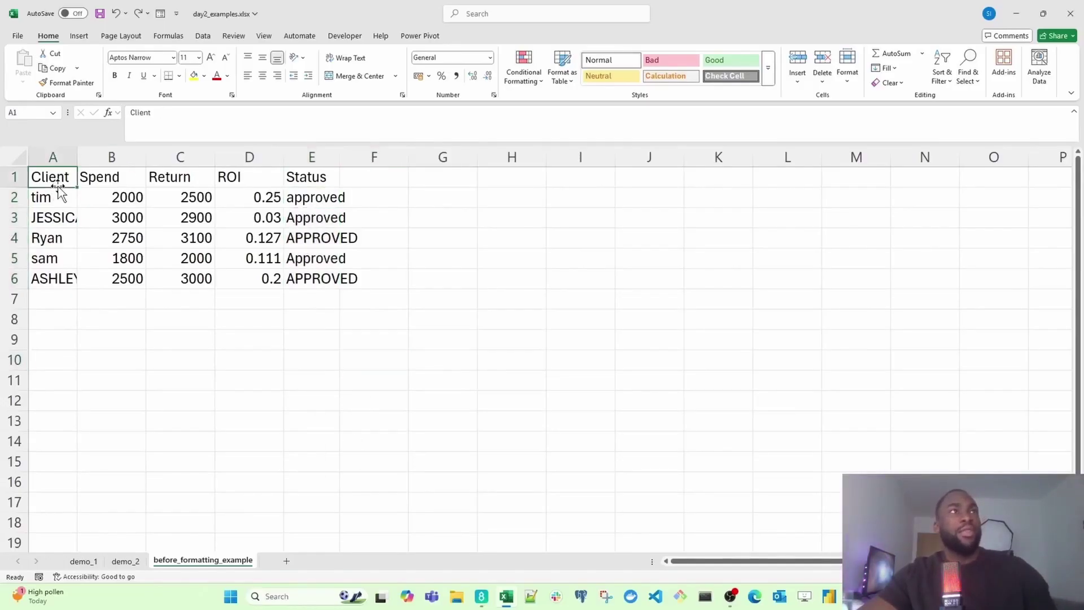
pyautogui.hotkey('ctrl', 'a')
pyautogui.hotkey('ctrl', 'c')
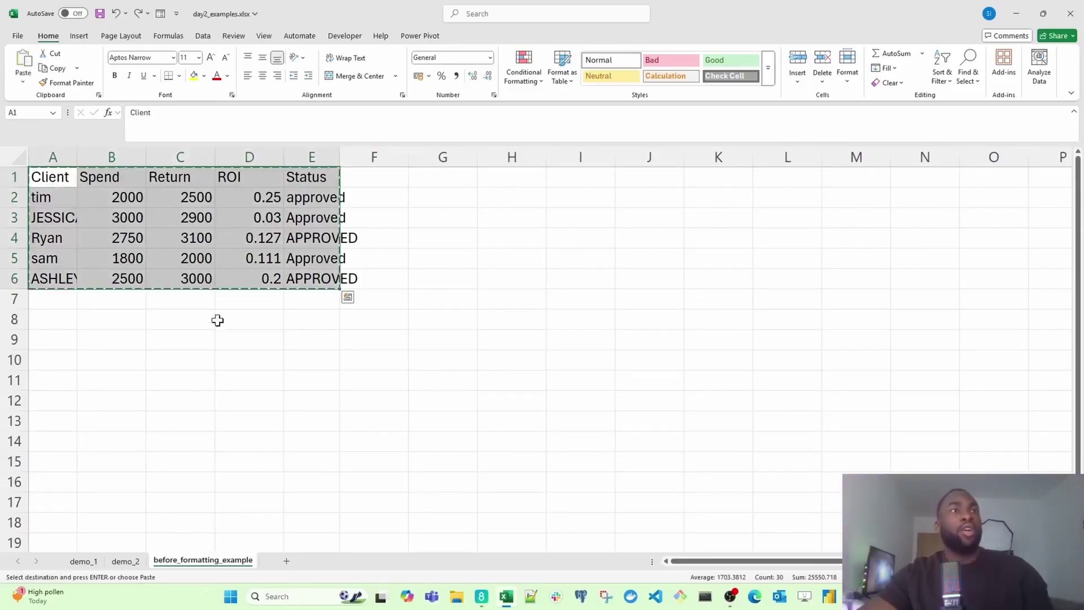
pyautogui.click(287, 561)
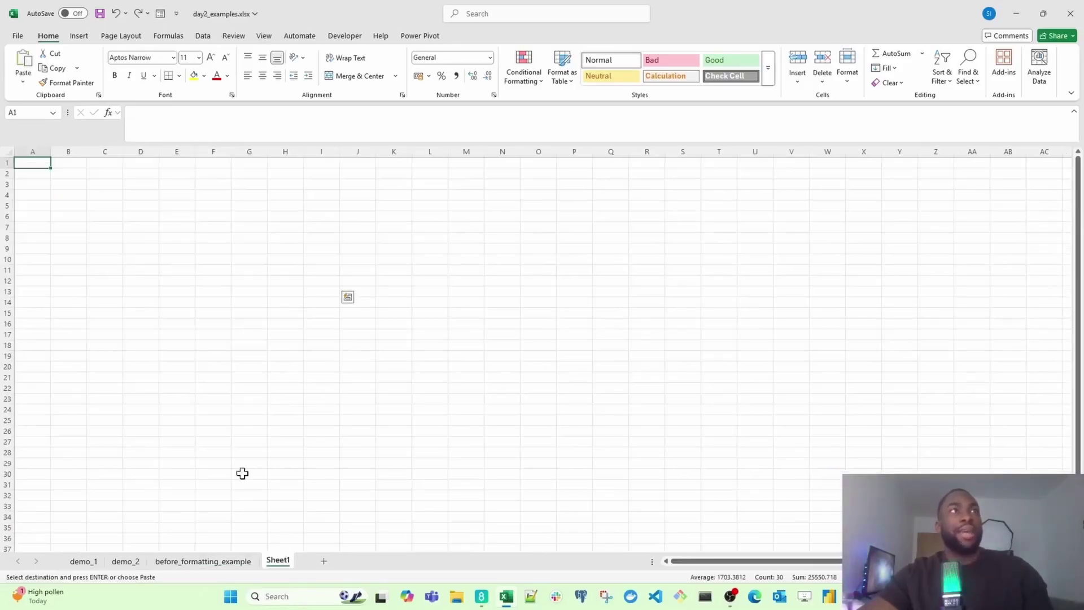
pyautogui.hotkey('ctrl', 'v')
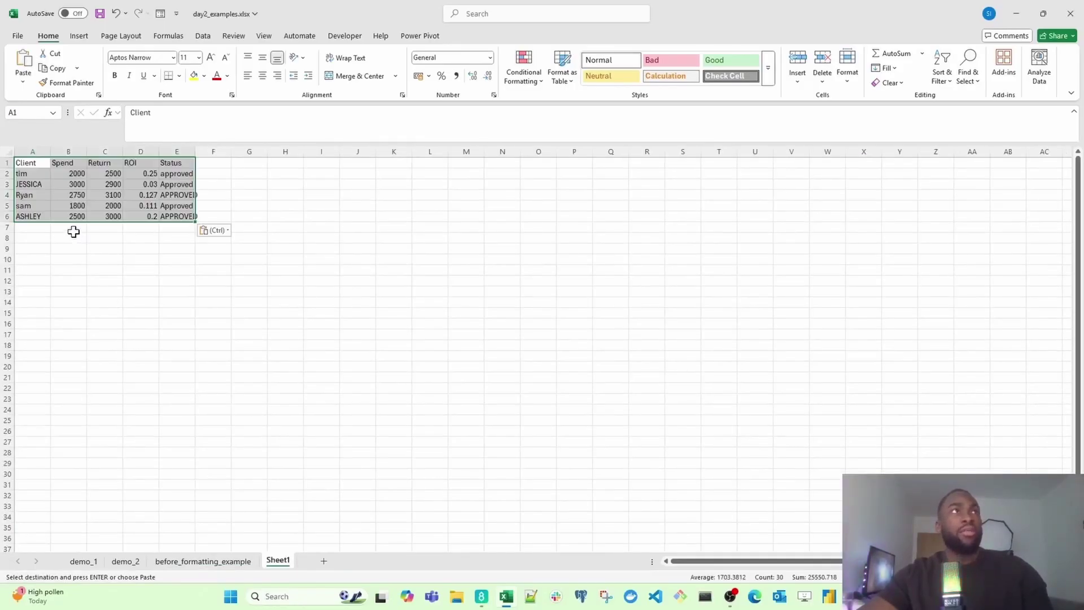
pyautogui.scroll(5, 75, 236)
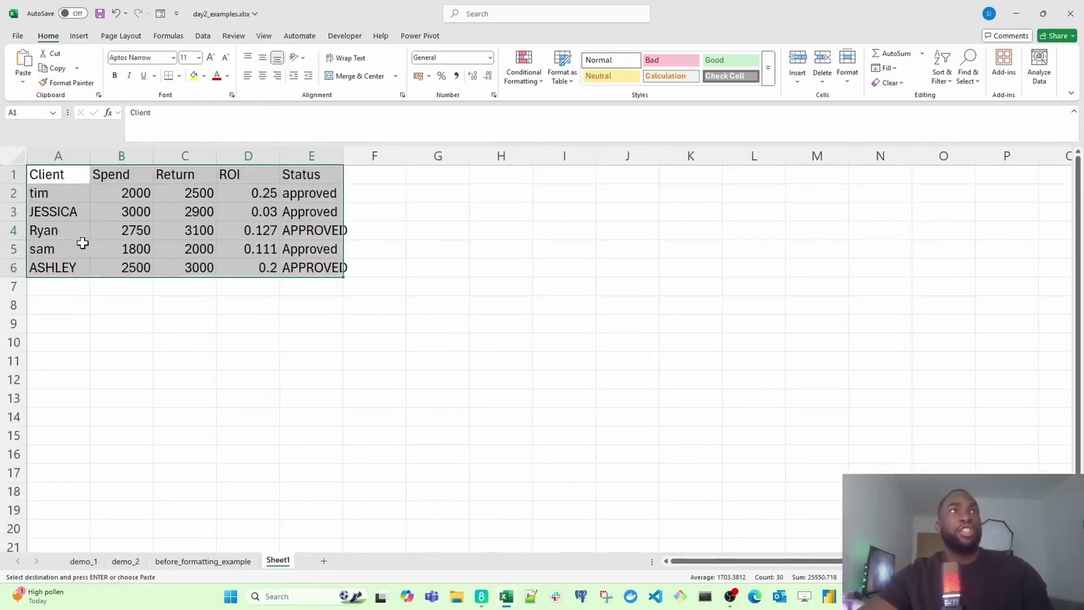
pyautogui.scroll(3, 82, 243)
pyautogui.press('Escape')
pyautogui.click(659, 206)
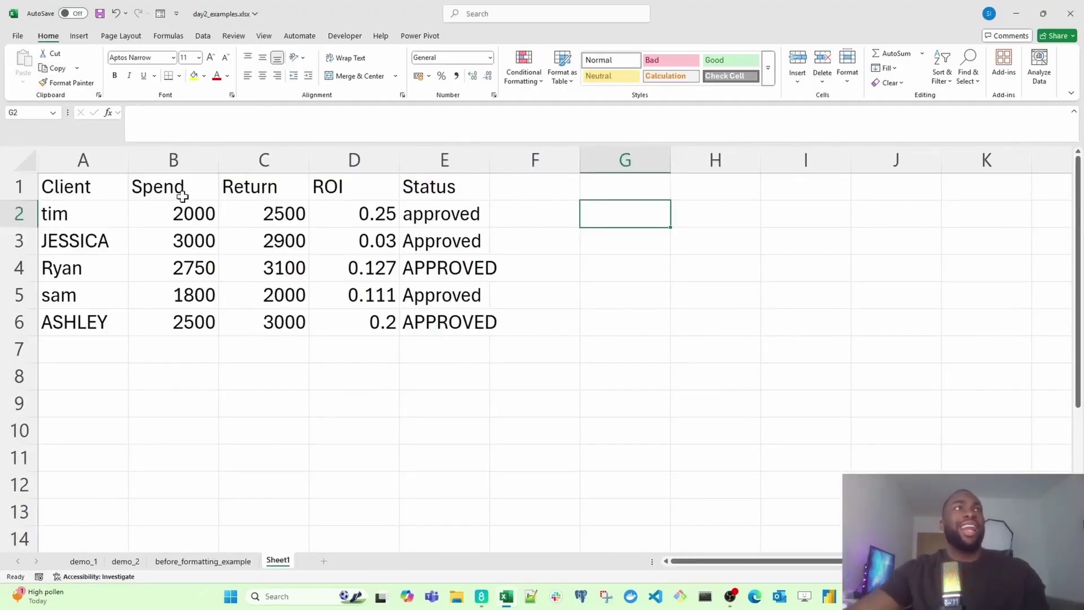
pyautogui.moveTo(79, 210); pyautogui.dragTo(91, 315)
# Step: Enter the formula =PROPER(A2) in helper cell G2
pyautogui.click(623, 209)
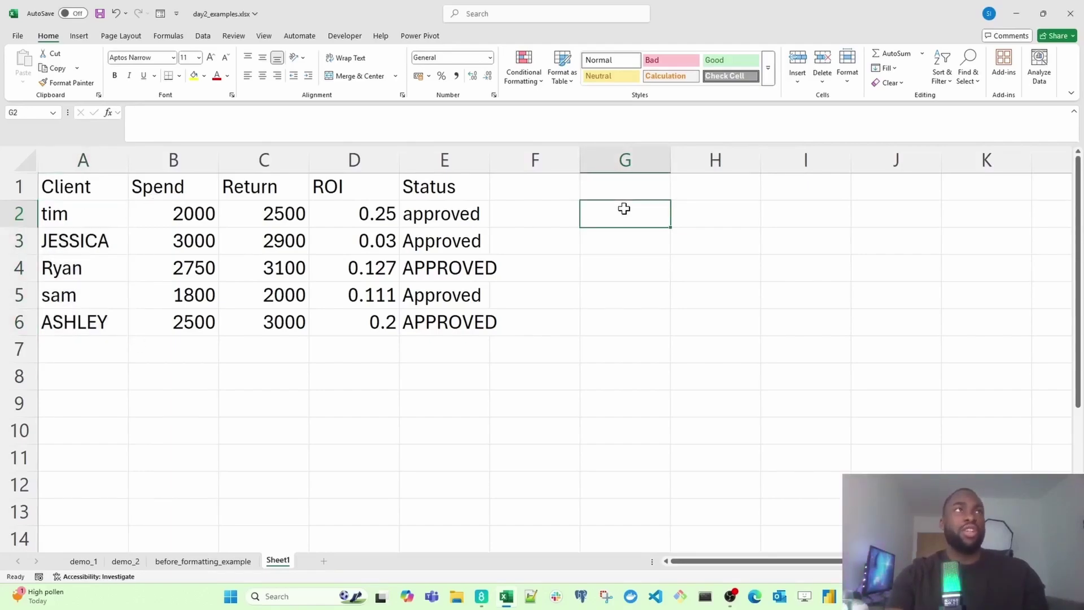
pyautogui.write('=')
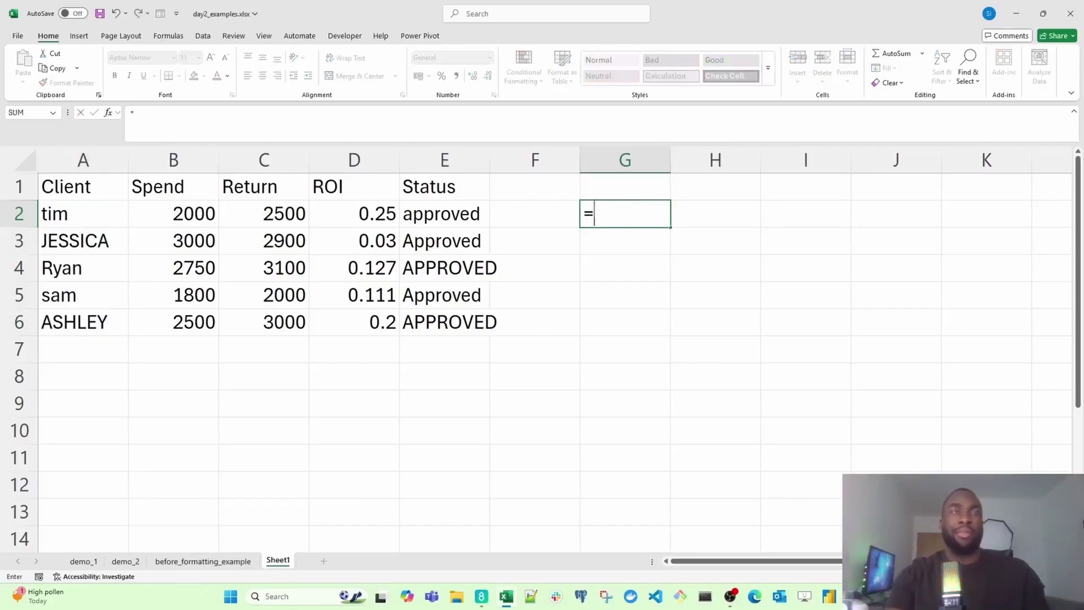
pyautogui.write('pr')
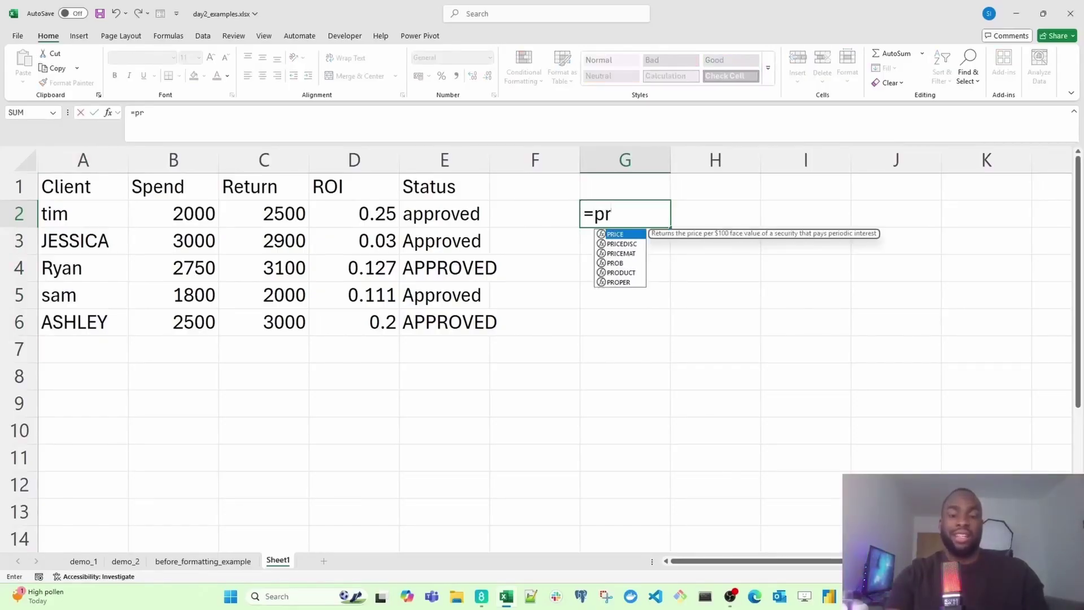
pyautogui.write('ope')
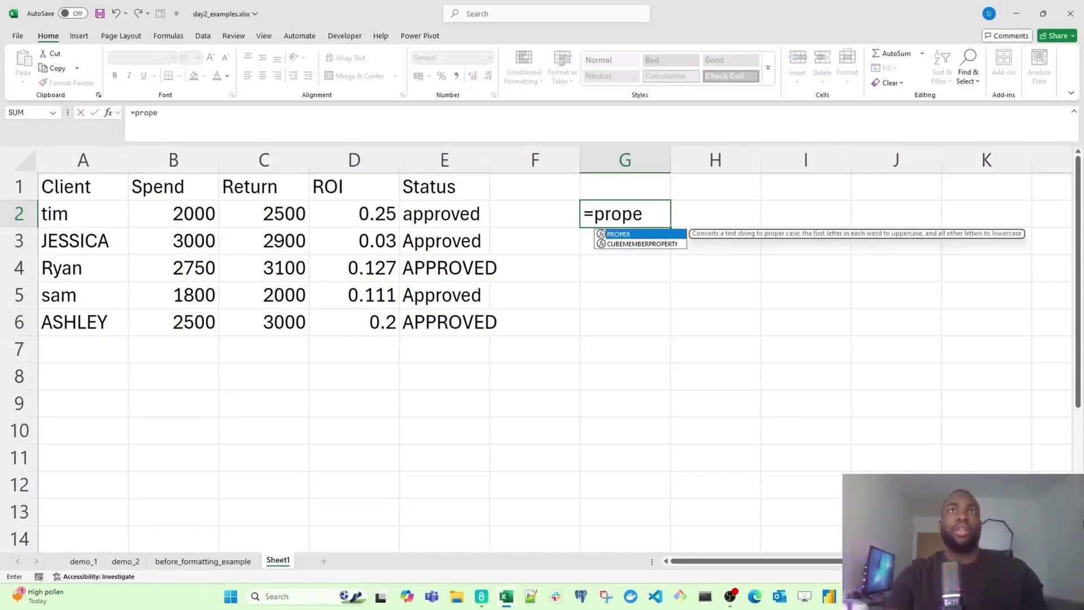
pyautogui.press('Tab')
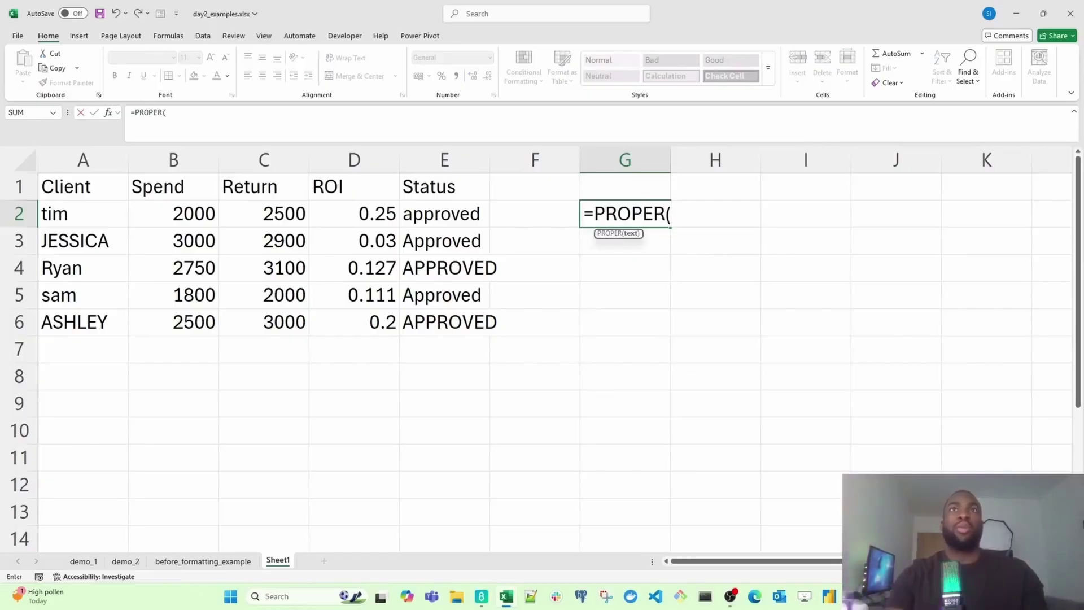
pyautogui.click(67, 213)
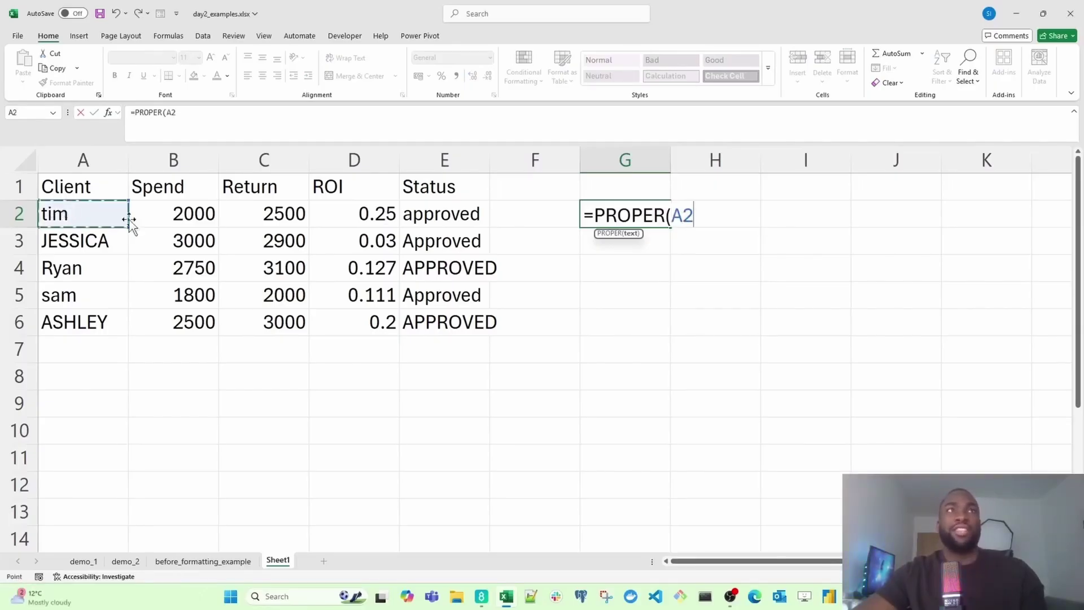
pyautogui.press('Escape')
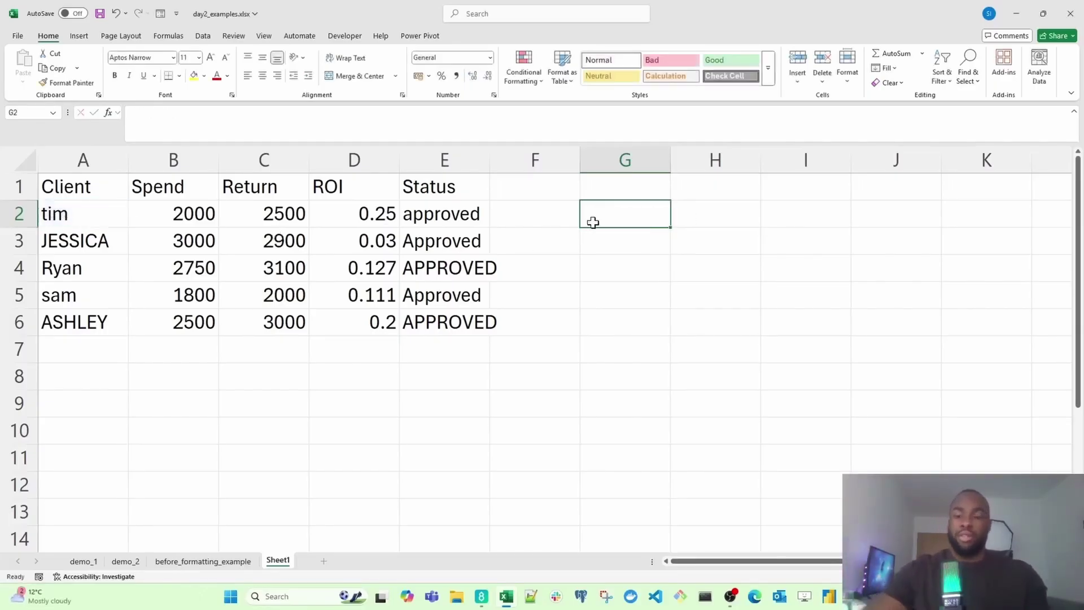
pyautogui.write('=')
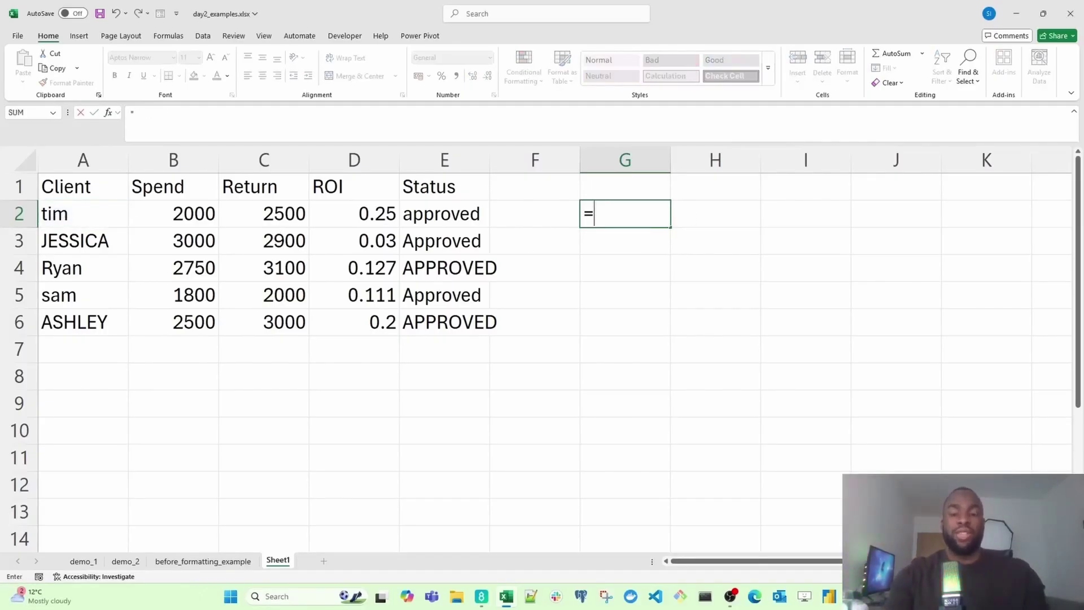
pyautogui.write('prope')
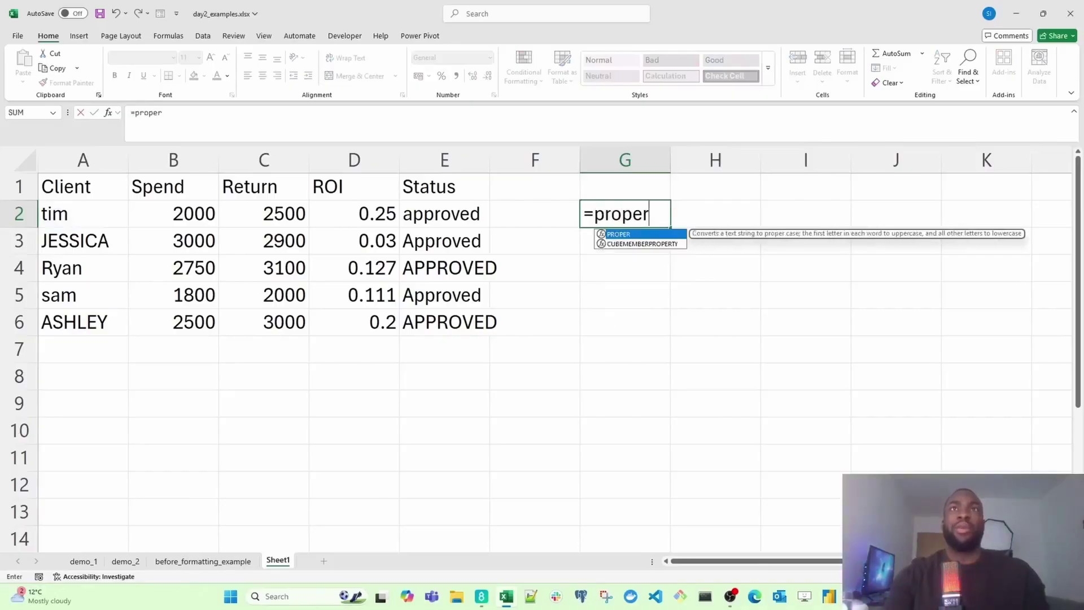
pyautogui.write('r')
pyautogui.press('Tab')
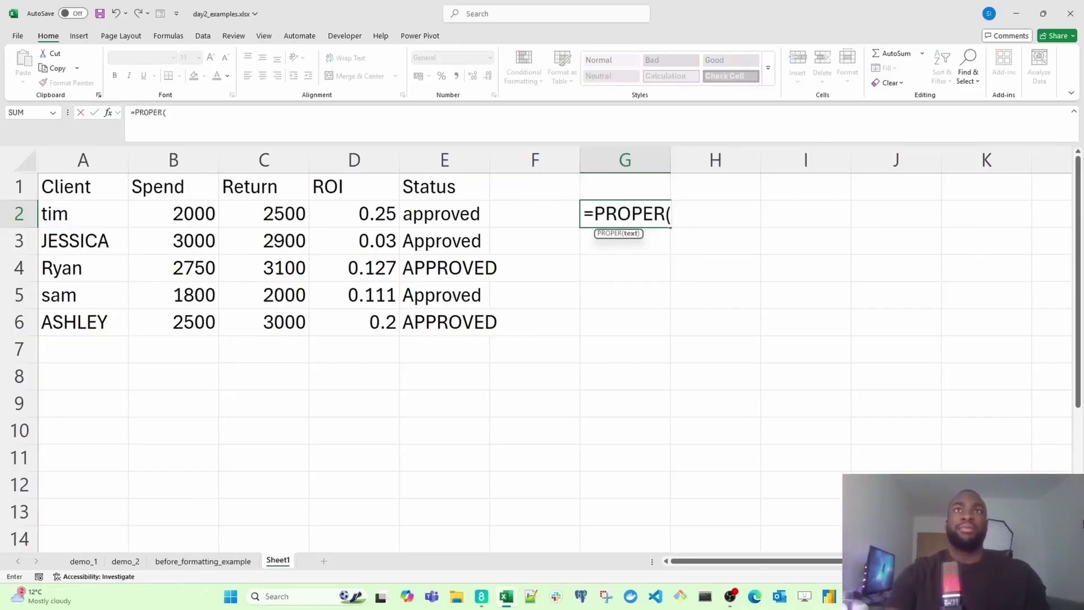
pyautogui.click(85, 216)
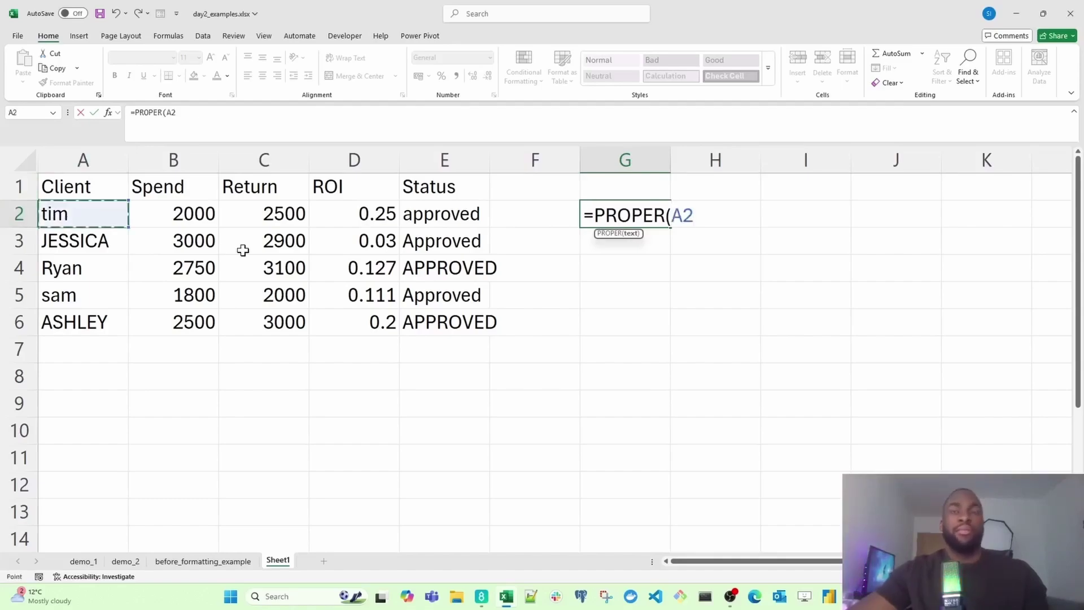
pyautogui.write(')')
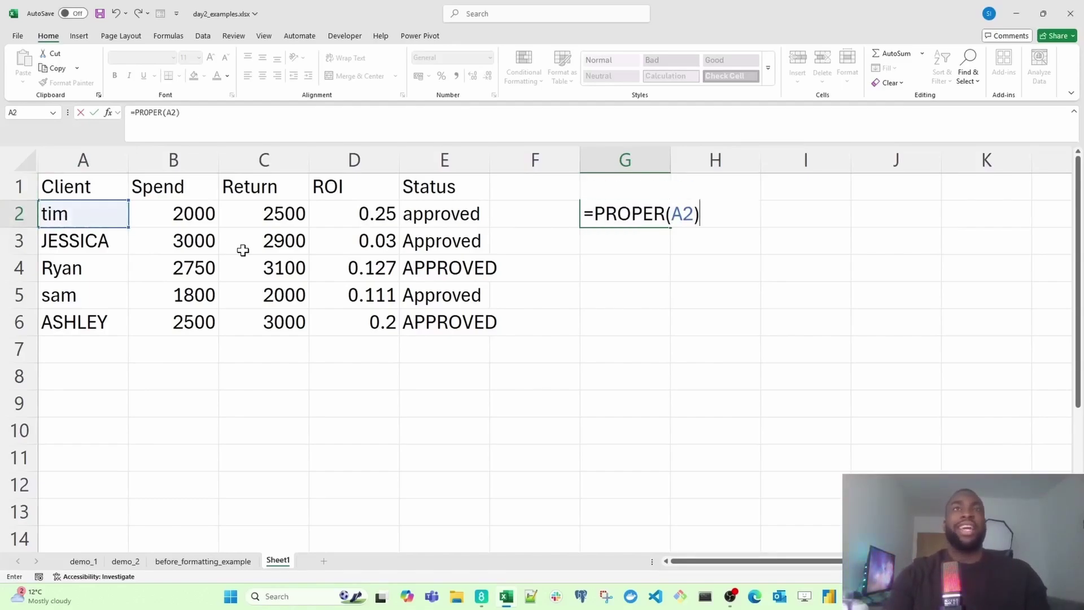
pyautogui.press('Return')
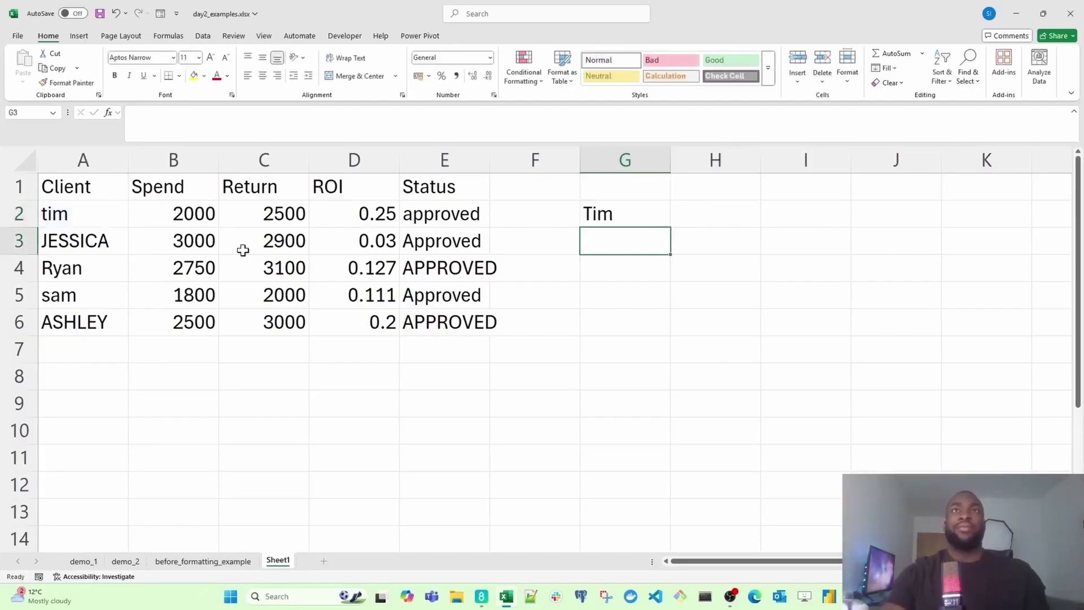
# Step: Fill G2 down to G6 and paste the results as values over A2:A6
pyautogui.click(617, 220)
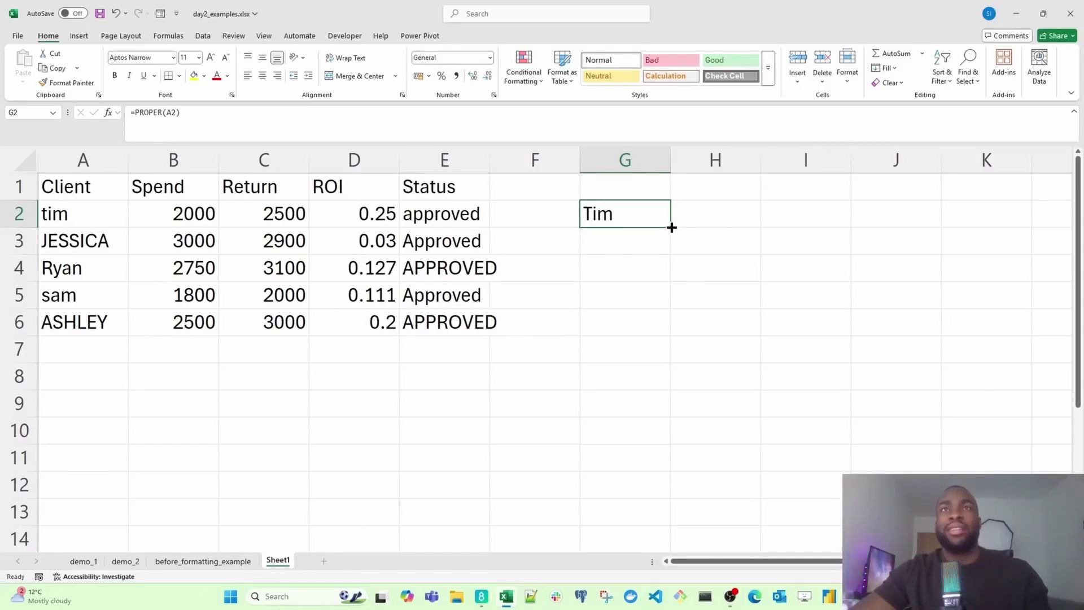
pyautogui.moveTo(671, 227); pyautogui.dragTo(652, 323)
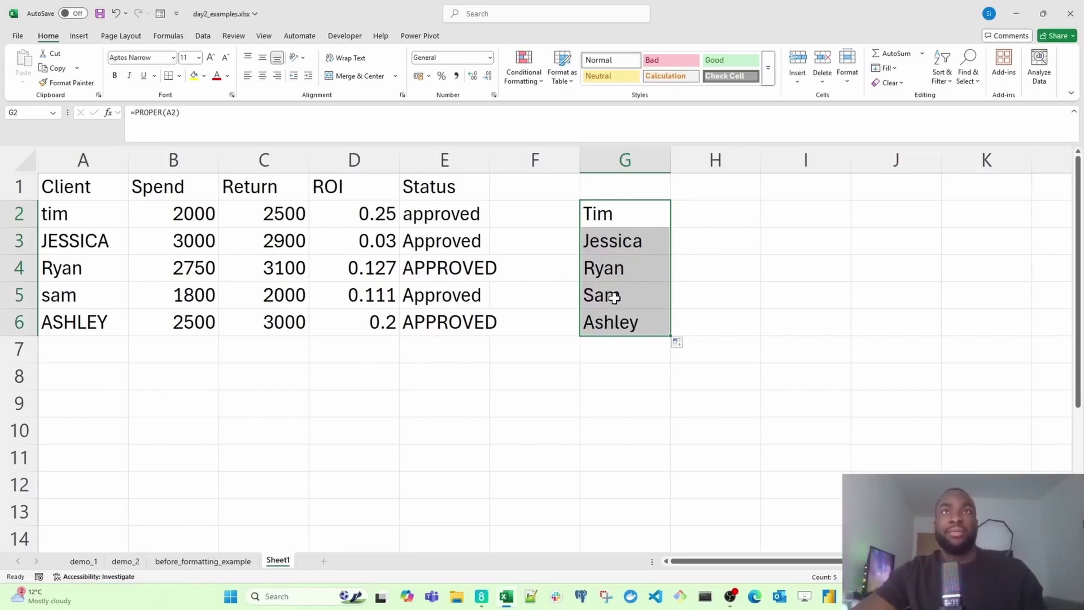
pyautogui.hotkey('ctrl', 'c')
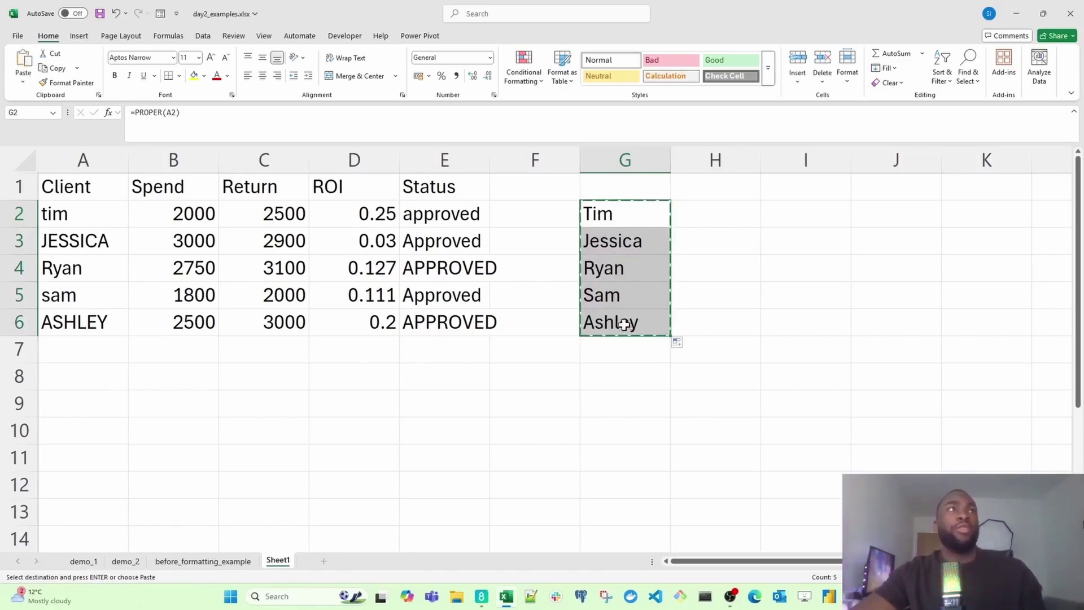
pyautogui.click(74, 212)
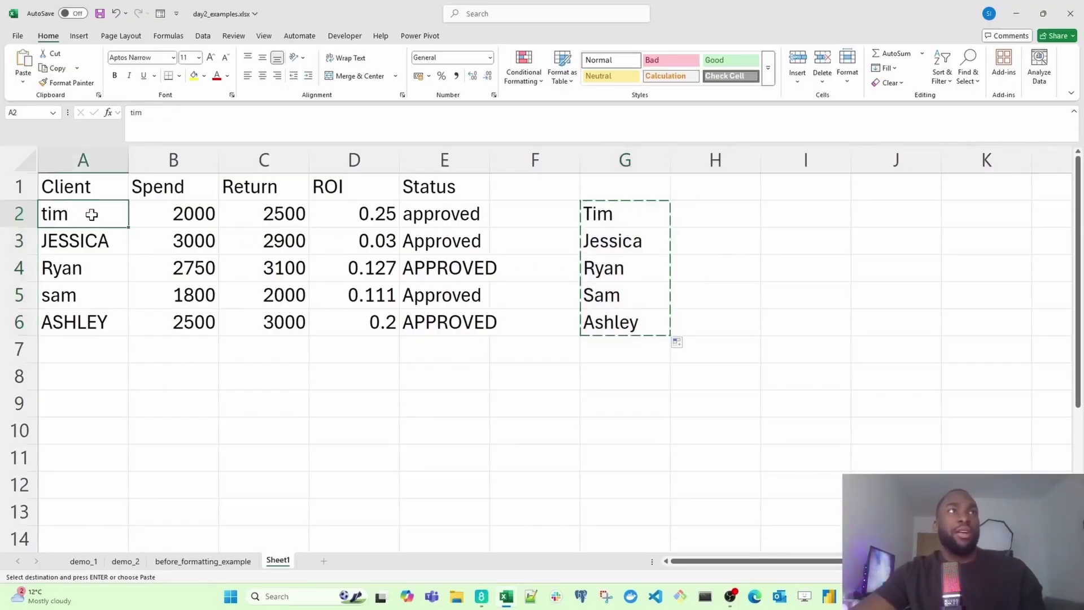
pyautogui.rightClick(92, 215)
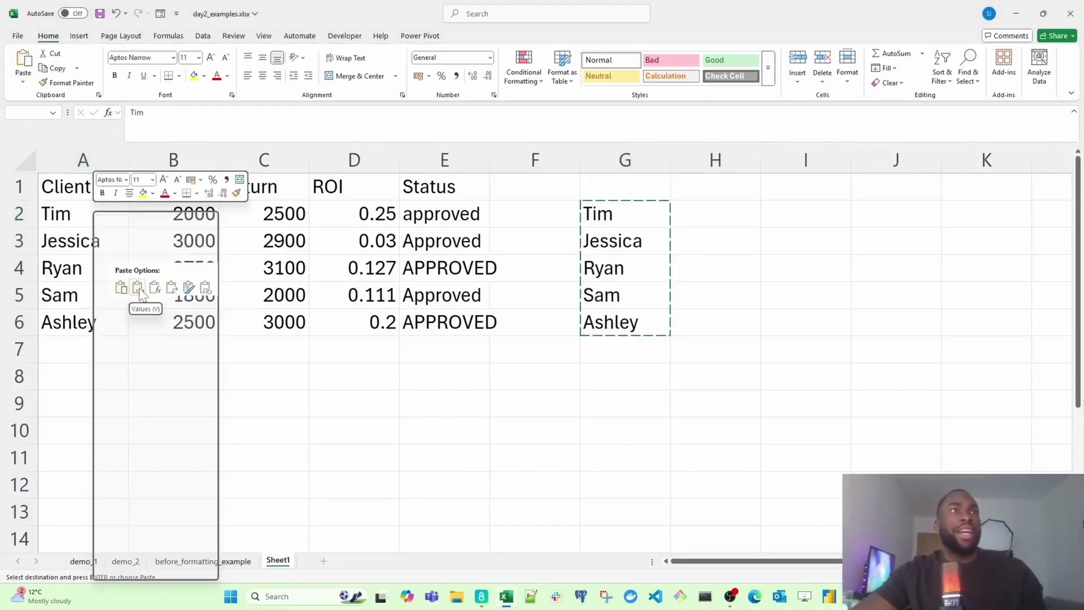
pyautogui.click(138, 288)
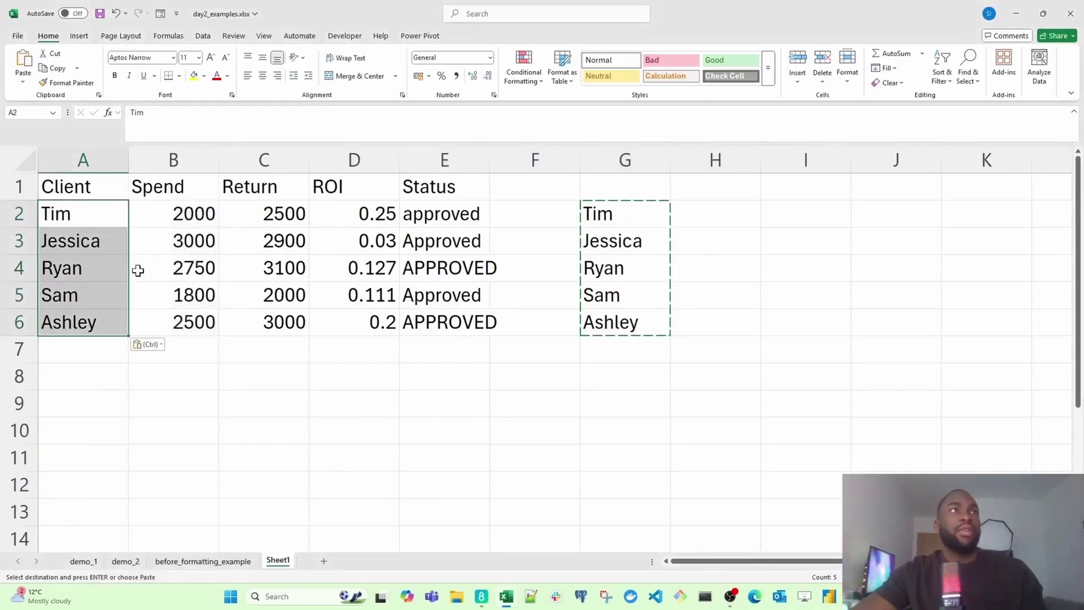
pyautogui.click(86, 222)
pyautogui.moveTo(86, 221); pyautogui.dragTo(83, 317)
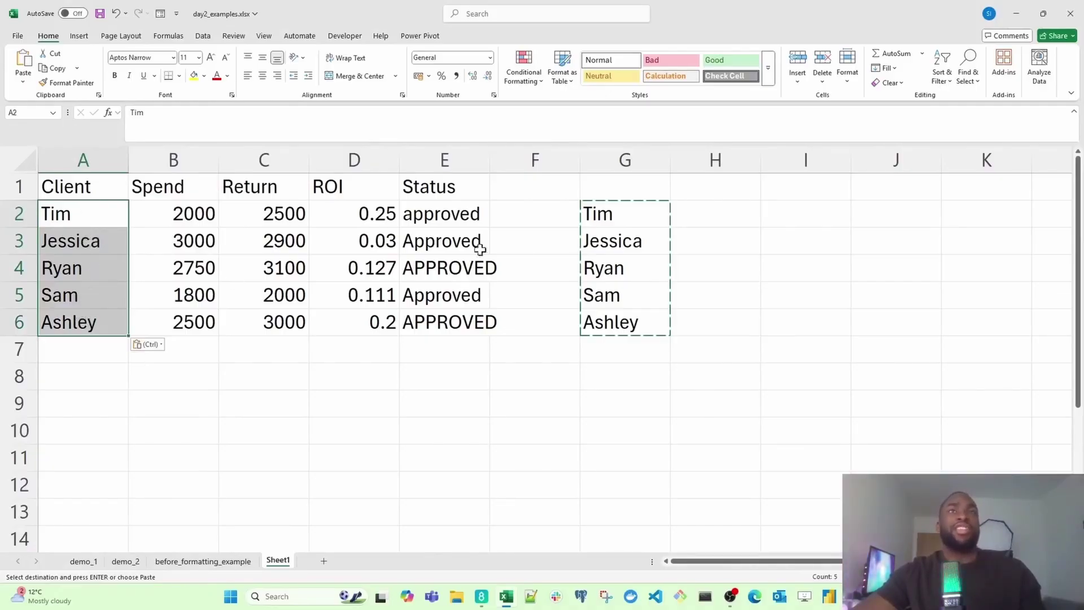
pyautogui.click(625, 186)
# Step: Enter =PROPER(E2) in H2 for the first Status entry
pyautogui.click(631, 152)
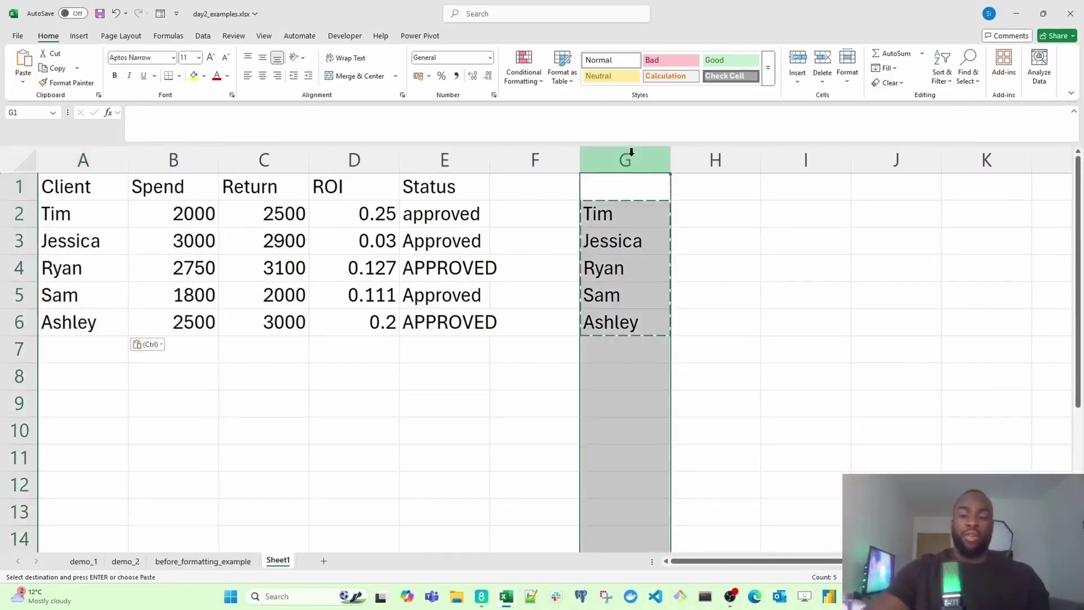
pyautogui.press('Down')
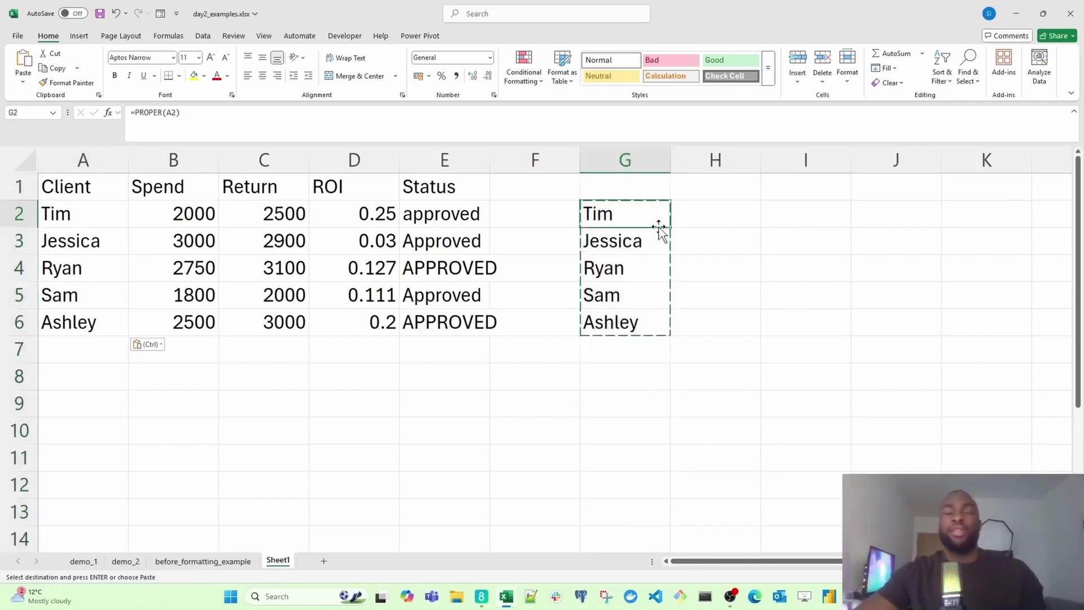
pyautogui.click(695, 225)
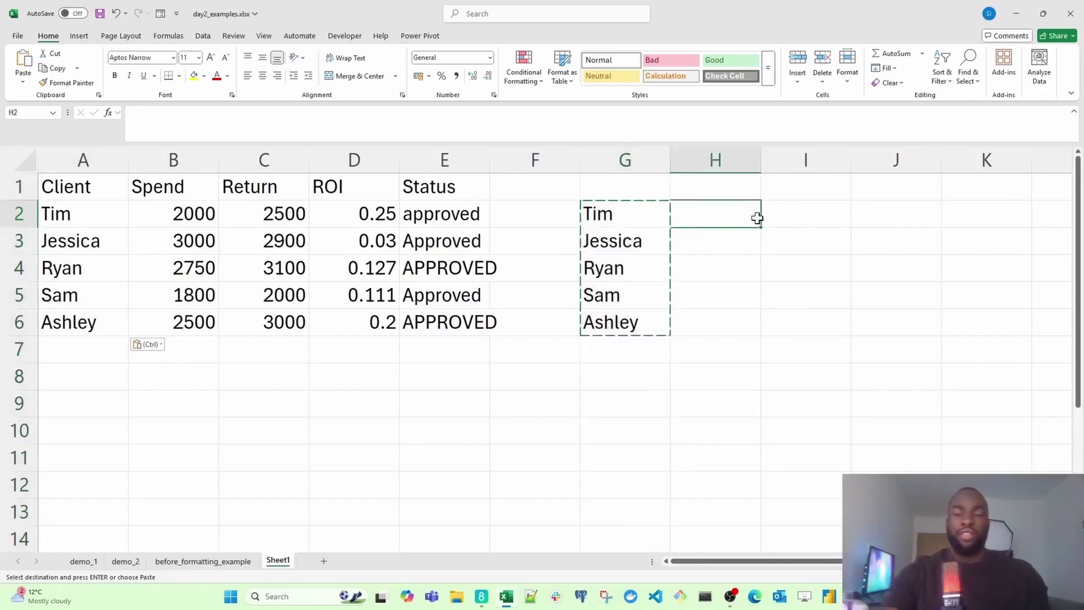
pyautogui.click(464, 224)
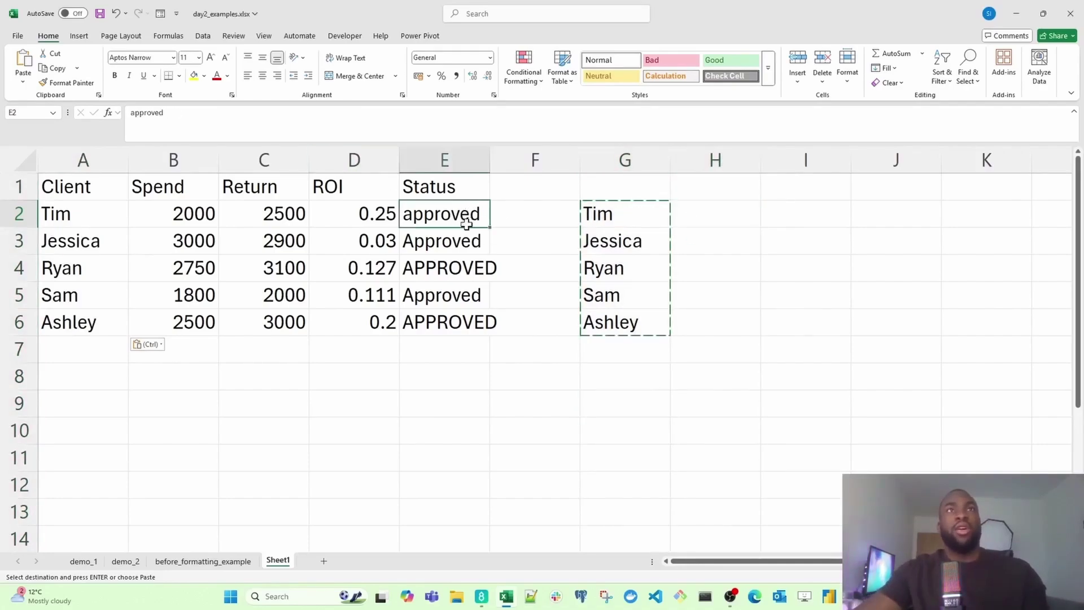
pyautogui.moveTo(465, 225); pyautogui.dragTo(455, 323)
pyautogui.click(721, 212)
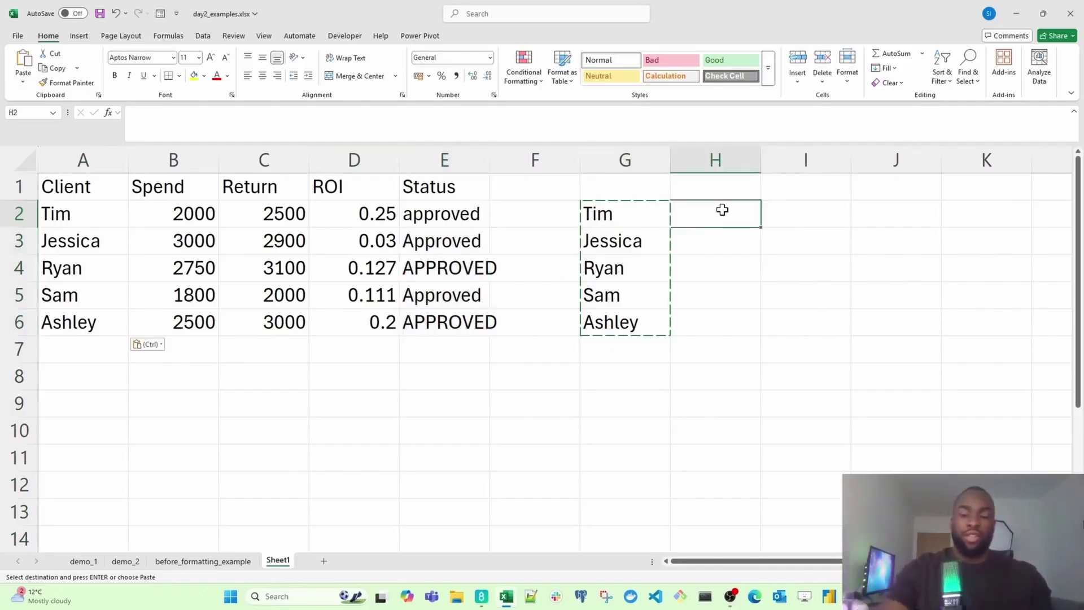
pyautogui.write('=')
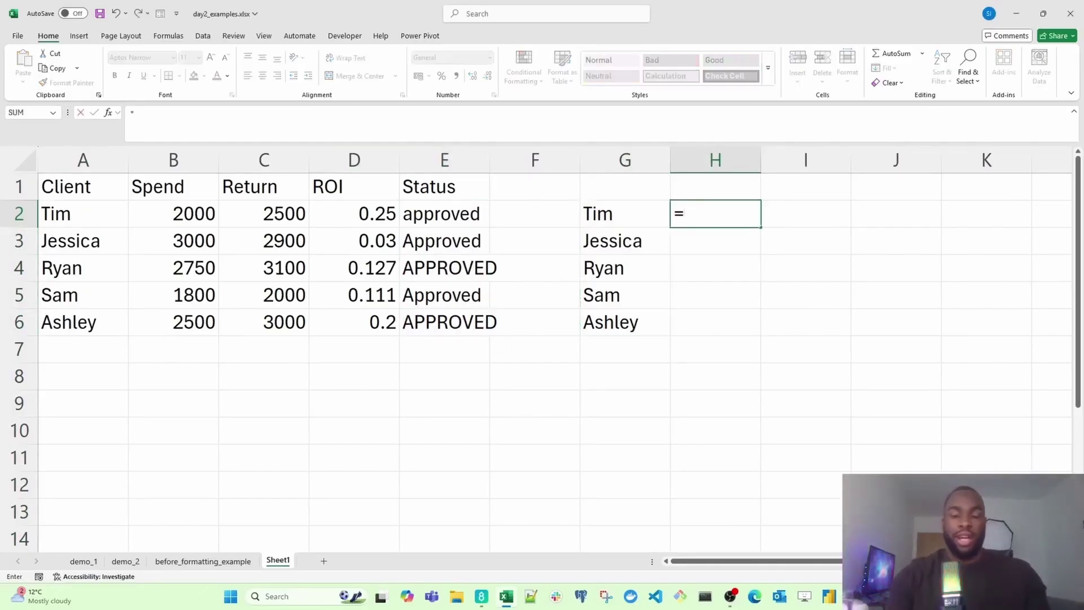
pyautogui.write('prope')
pyautogui.press('Tab')
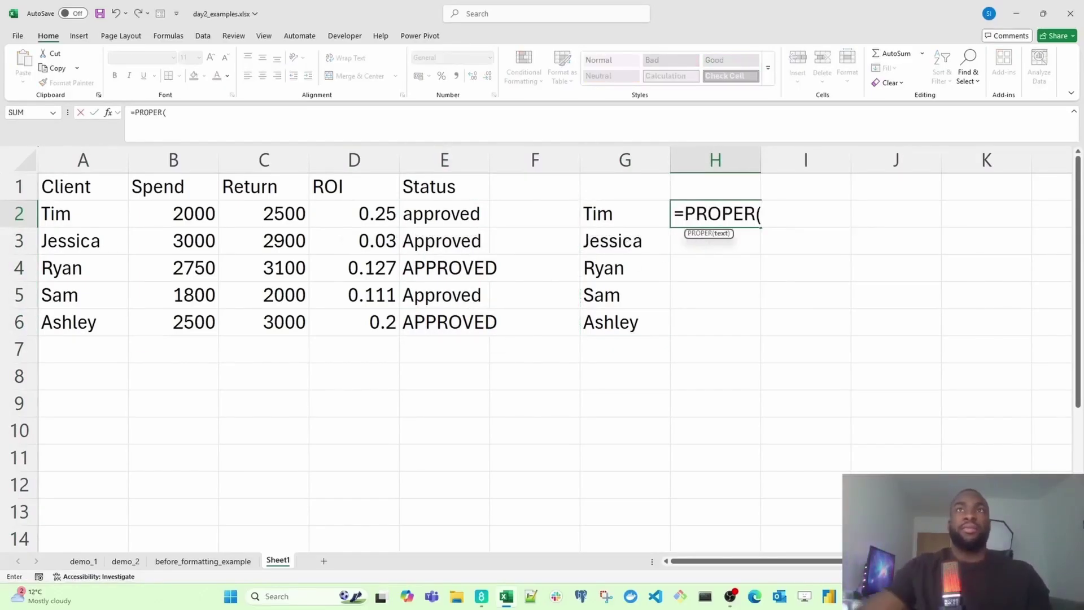
pyautogui.click(443, 217)
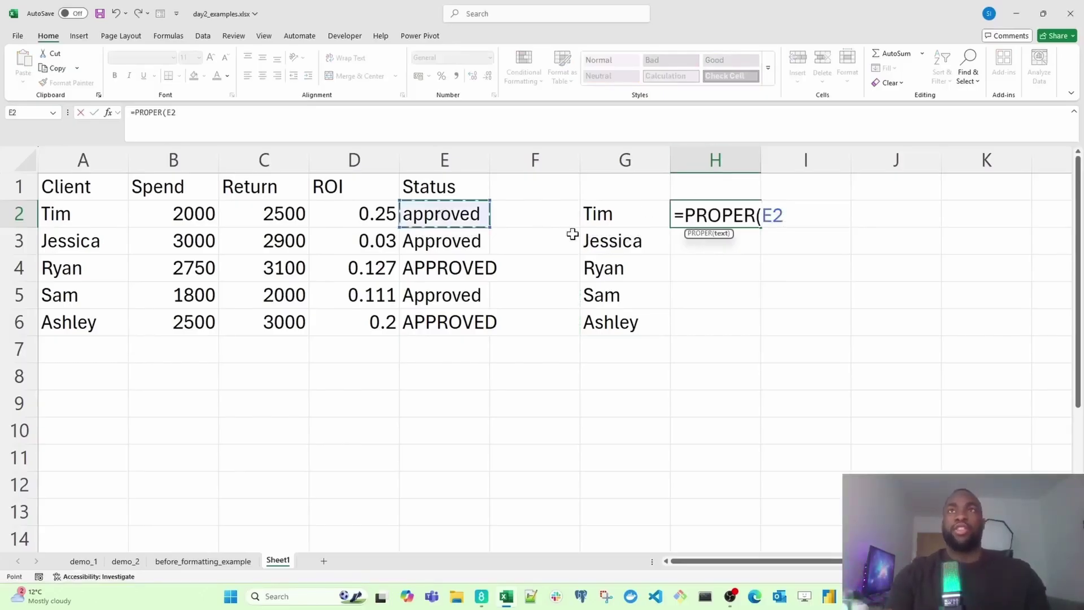
pyautogui.write(')')
pyautogui.press('Return')
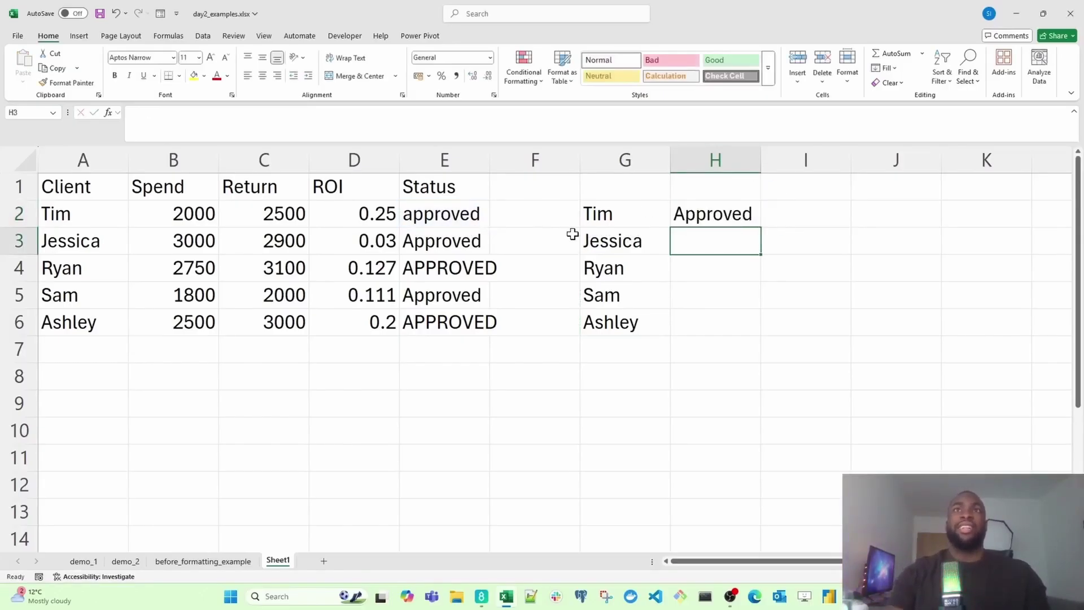
# Step: Fill H2 down to H6 and paste the results as values over Status cells E2:E6
pyautogui.click(721, 221)
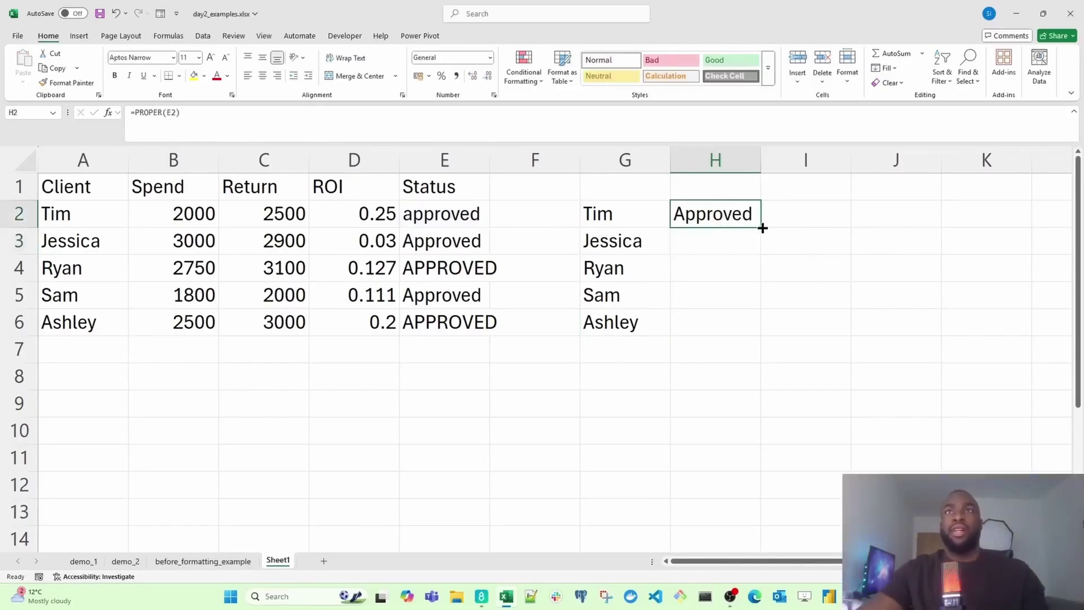
pyautogui.moveTo(762, 228); pyautogui.dragTo(759, 332)
pyautogui.hotkey('ctrl', 'c')
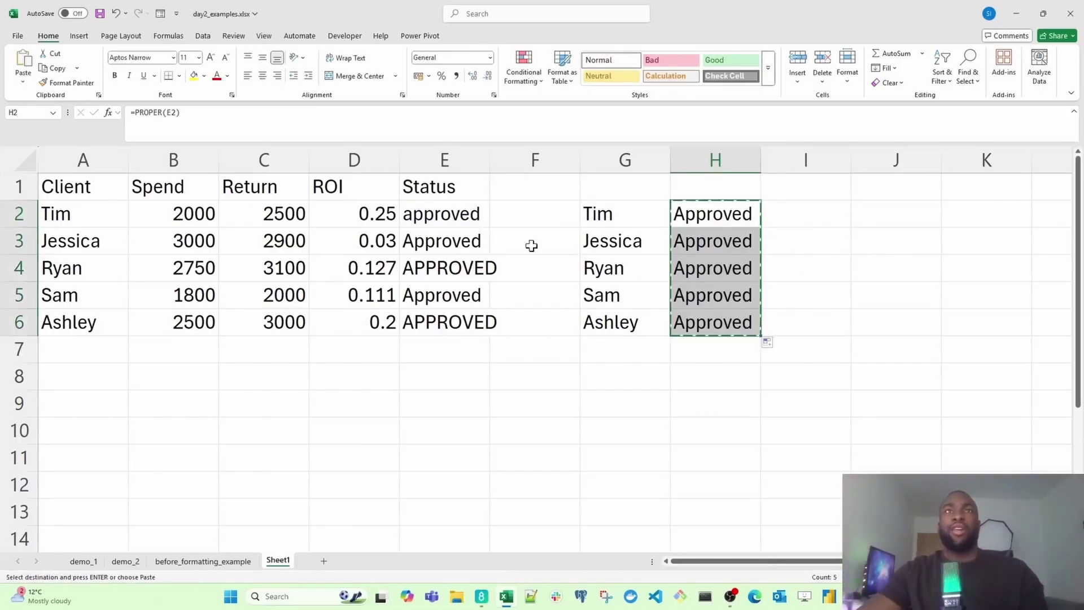
pyautogui.click(447, 215)
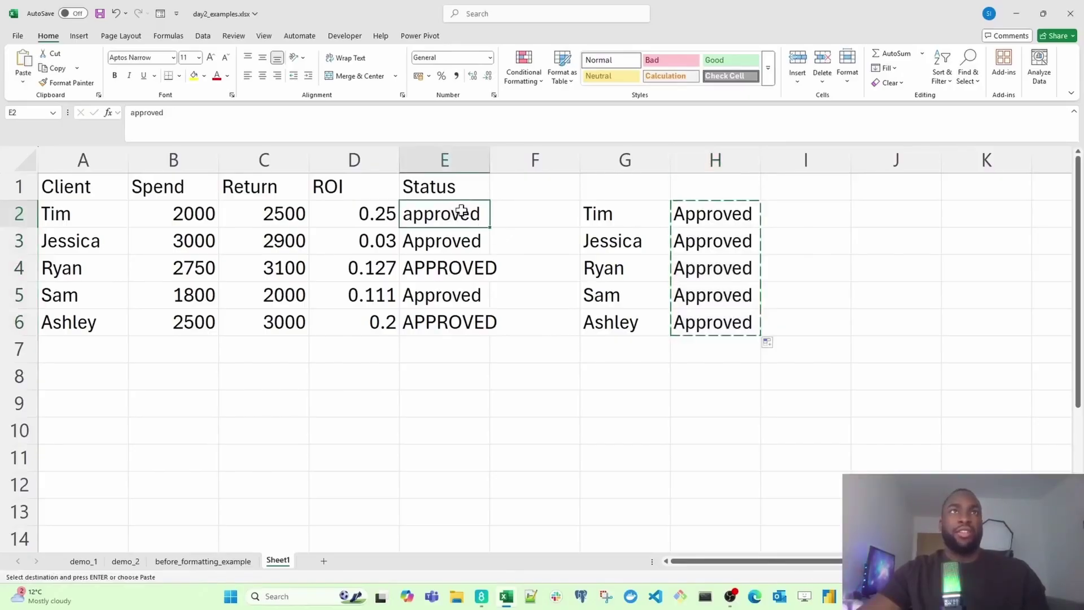
pyautogui.rightClick(449, 211)
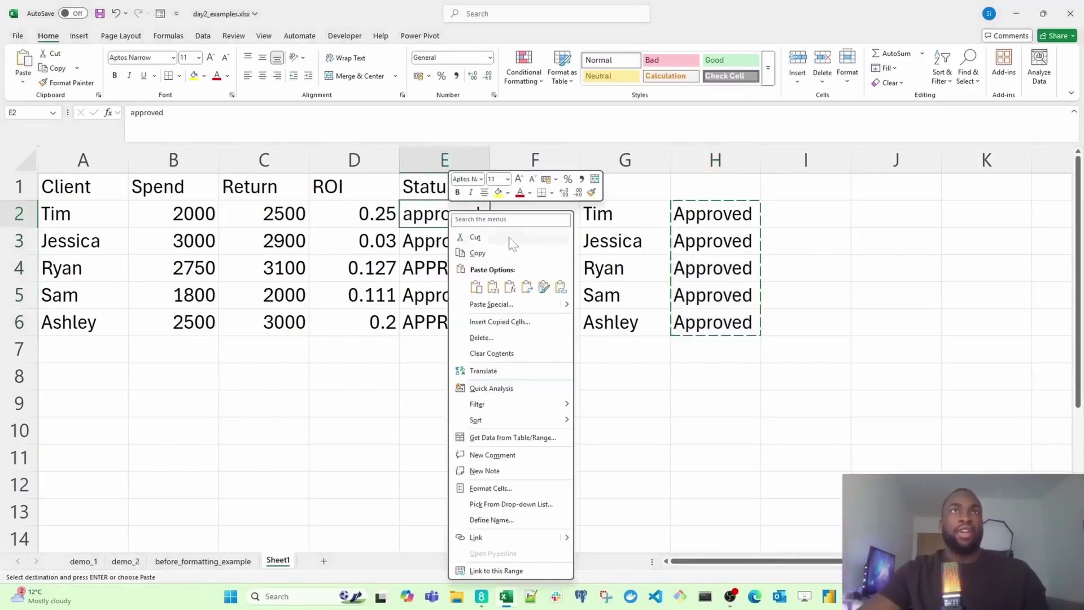
pyautogui.click(494, 288)
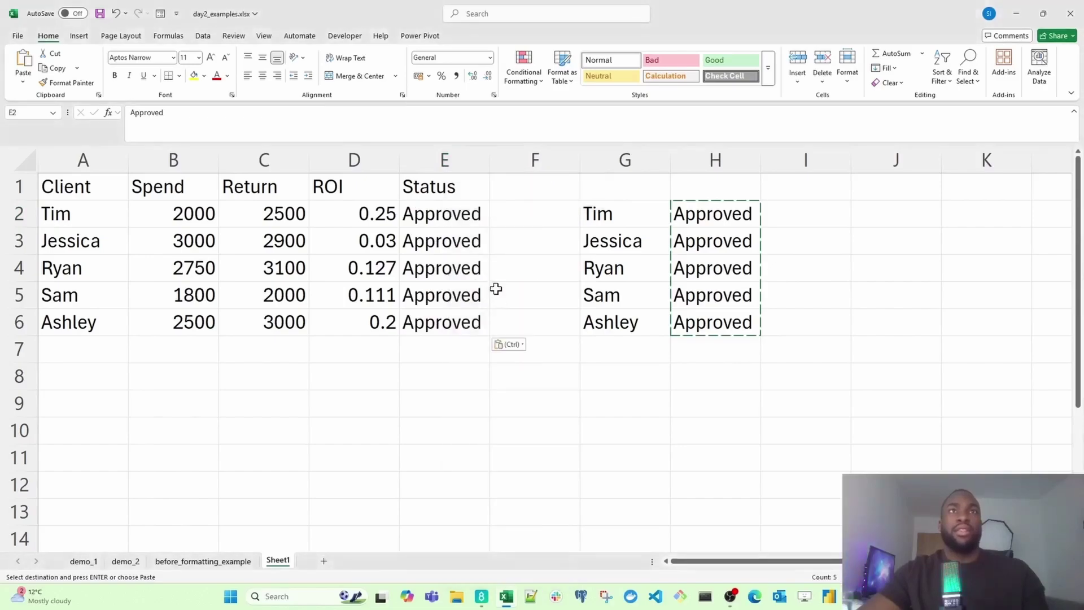
pyautogui.click(714, 214)
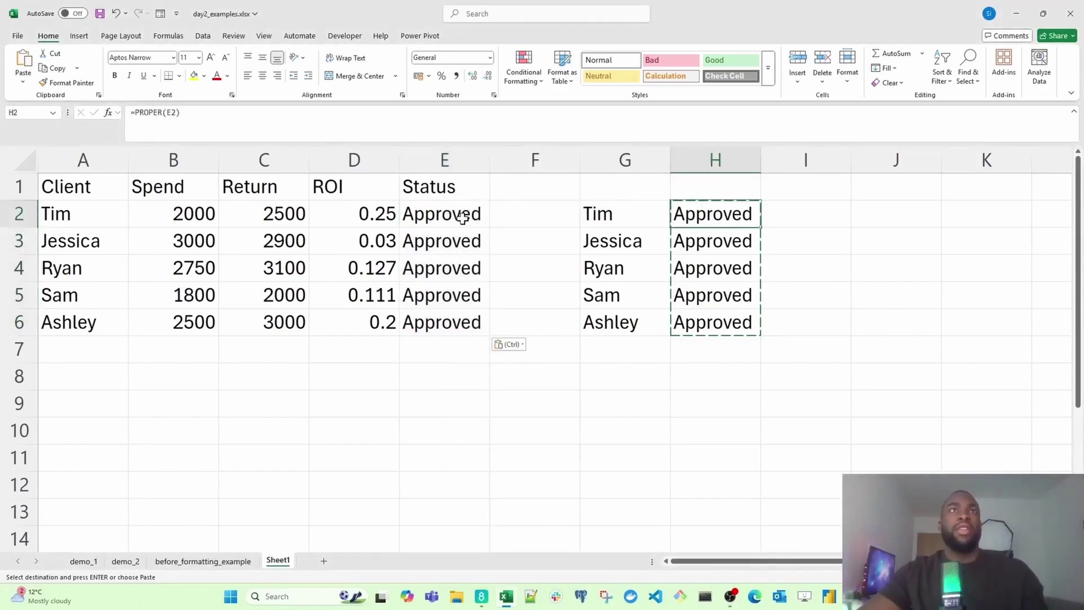
pyautogui.moveTo(465, 212); pyautogui.dragTo(459, 310)
pyautogui.moveTo(73, 213); pyautogui.dragTo(82, 314)
pyautogui.moveTo(422, 218); pyautogui.dragTo(429, 317)
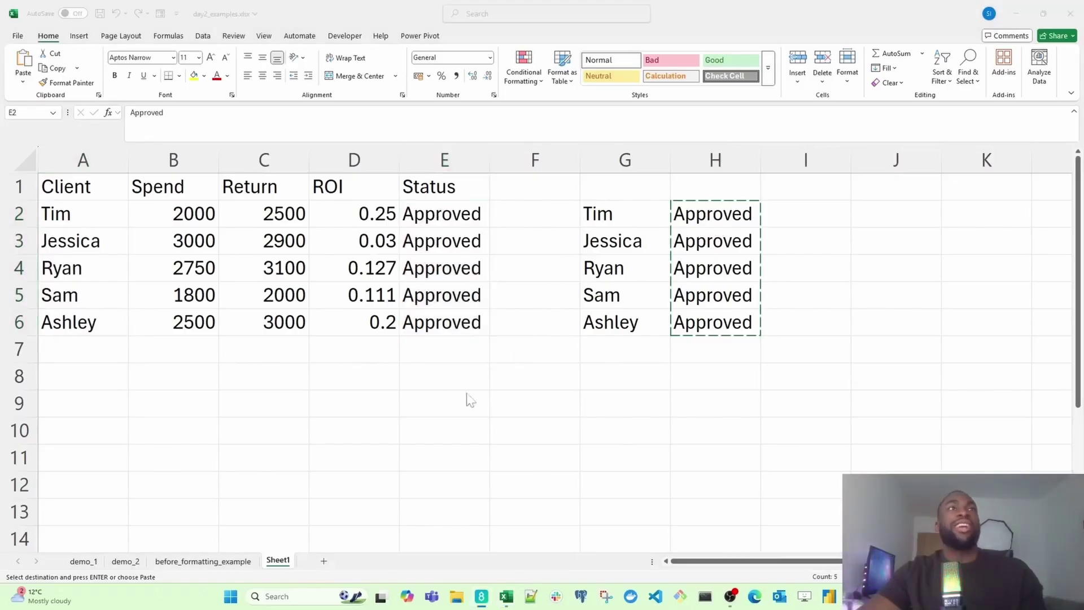
# Step: Format Spend and Return columns B:C as two-decimal Currency, discarding a trial dollar Accounting format
pyautogui.moveTo(169, 159); pyautogui.dragTo(252, 156)
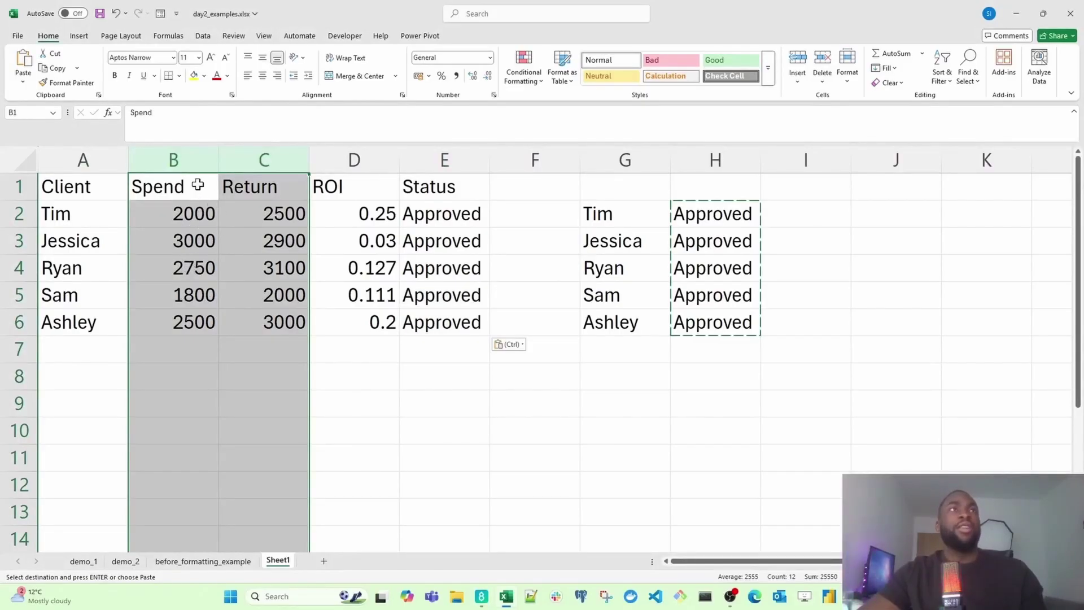
pyautogui.moveTo(193, 158); pyautogui.dragTo(259, 167)
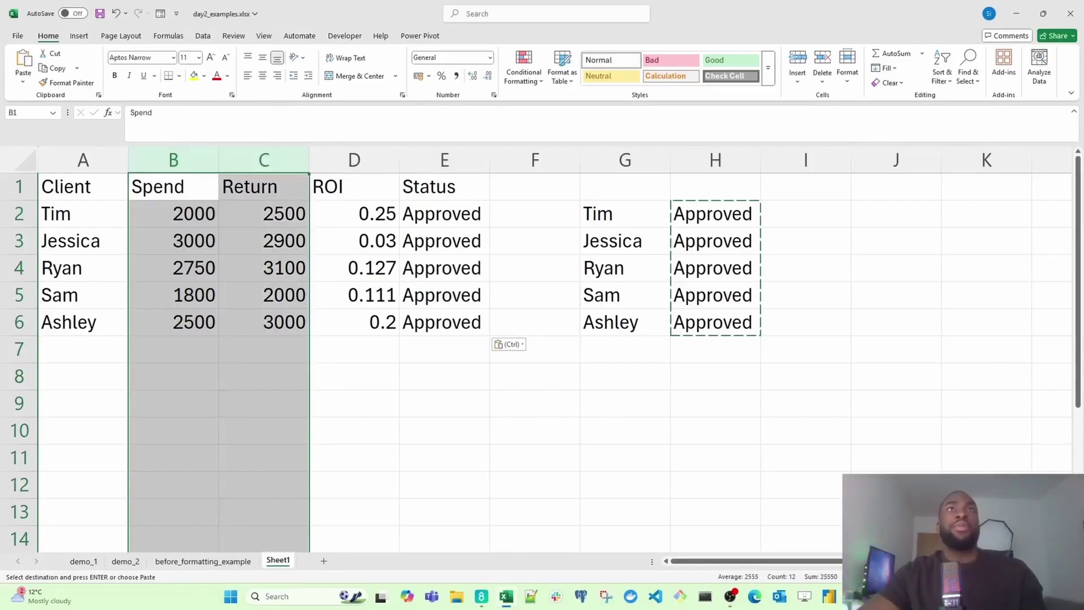
pyautogui.click(430, 77)
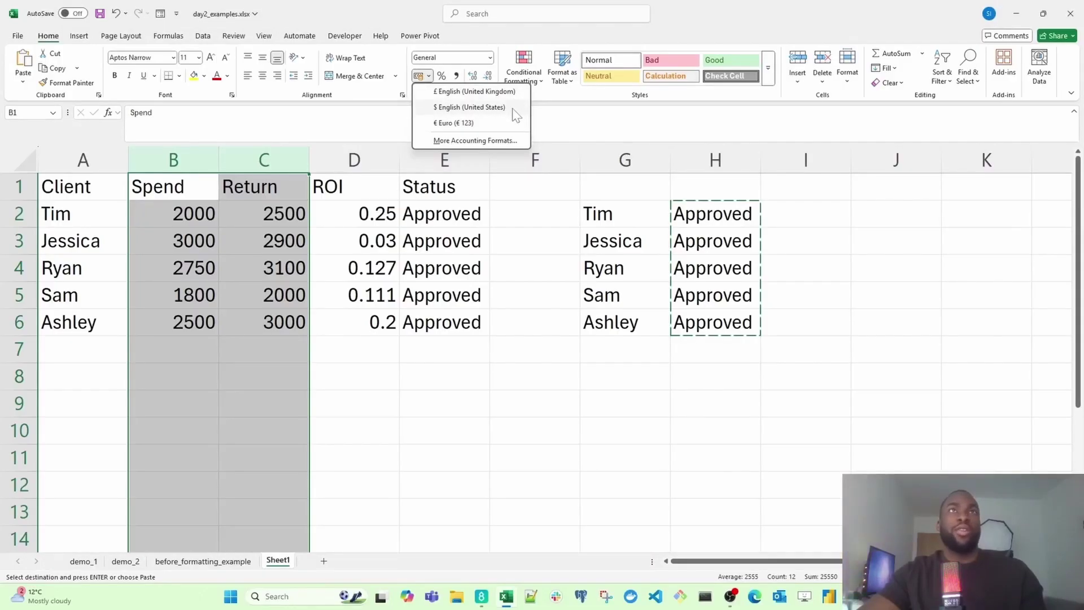
pyautogui.click(470, 107)
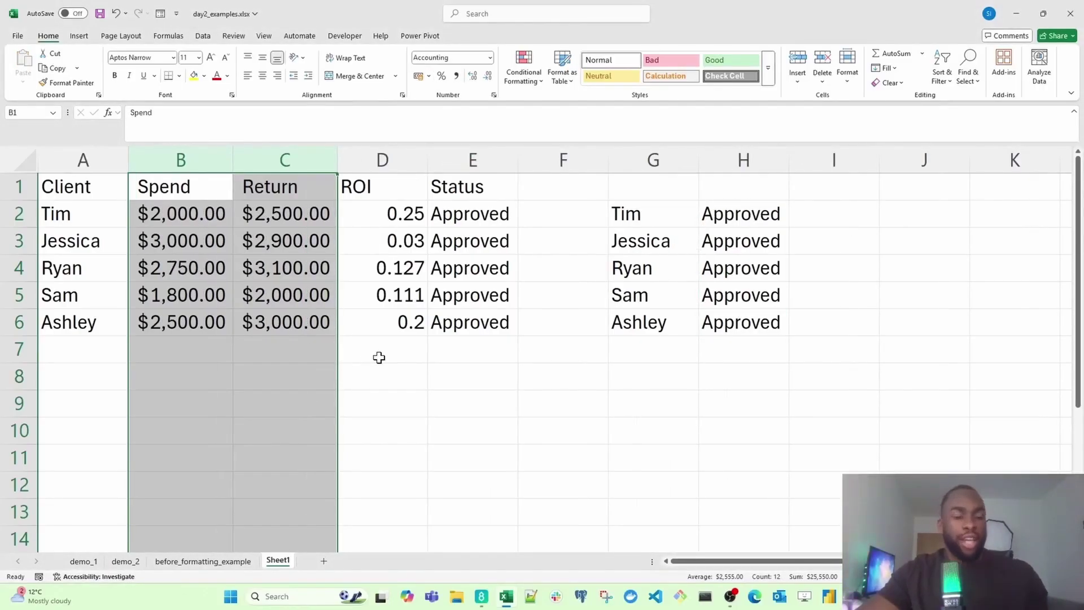
pyautogui.hotkey('ctrl', 'z')
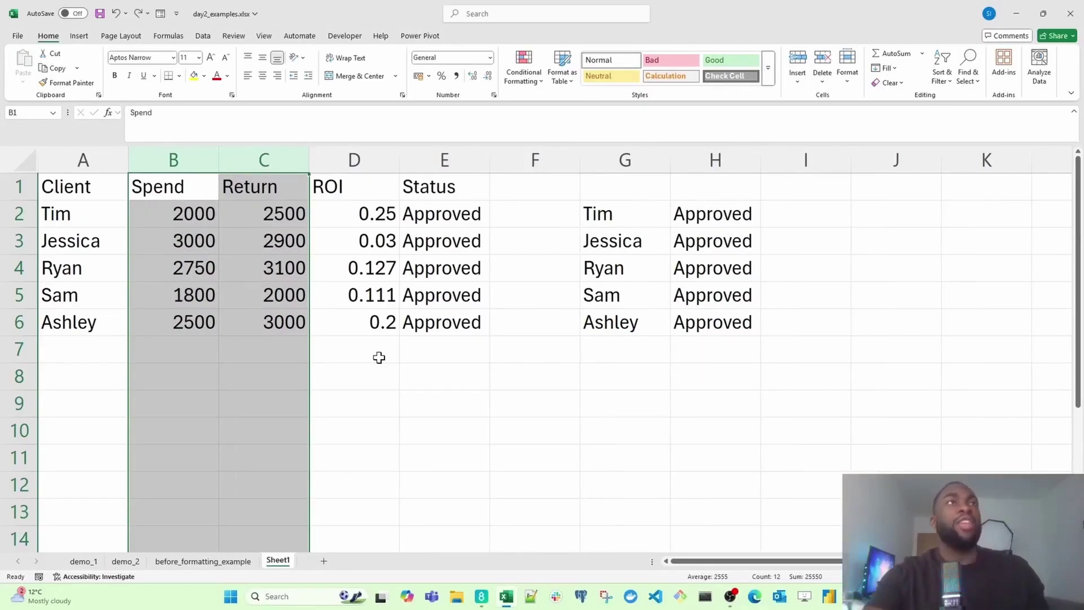
pyautogui.hotkey('ctrl', 'shift', '4')
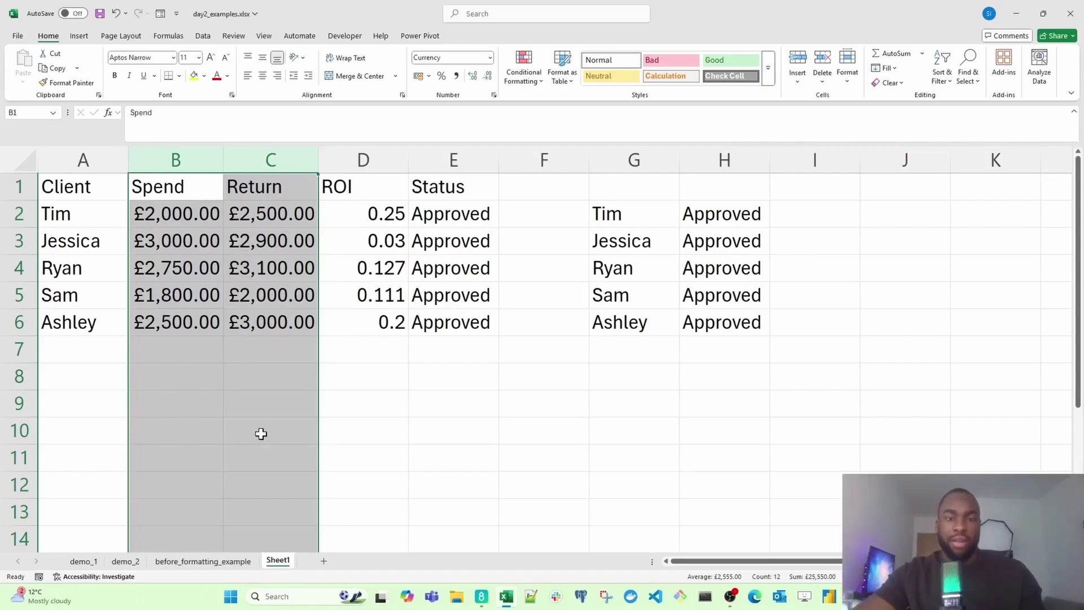
# Step: Set the Spend and Return currency symbol to $ English (United States) in Format Cells
pyautogui.rightClick(259, 248)
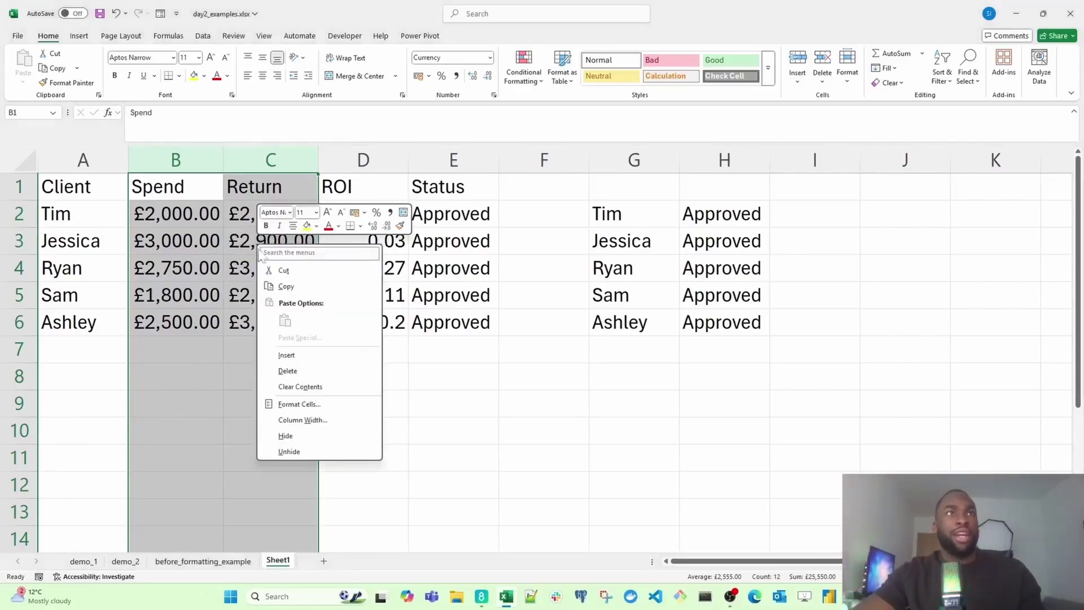
pyautogui.click(299, 404)
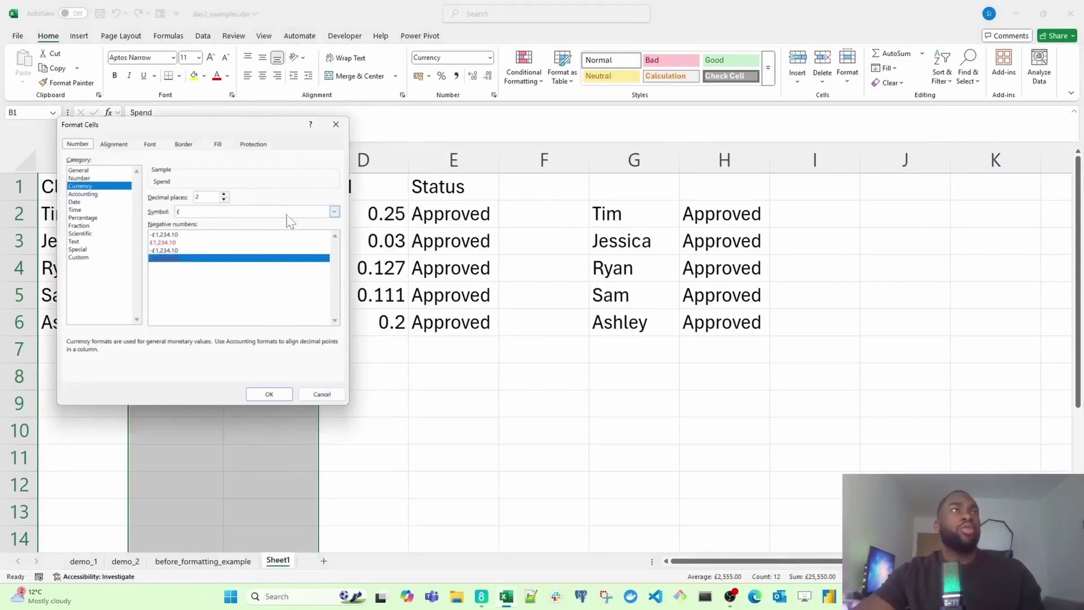
pyautogui.click(334, 211)
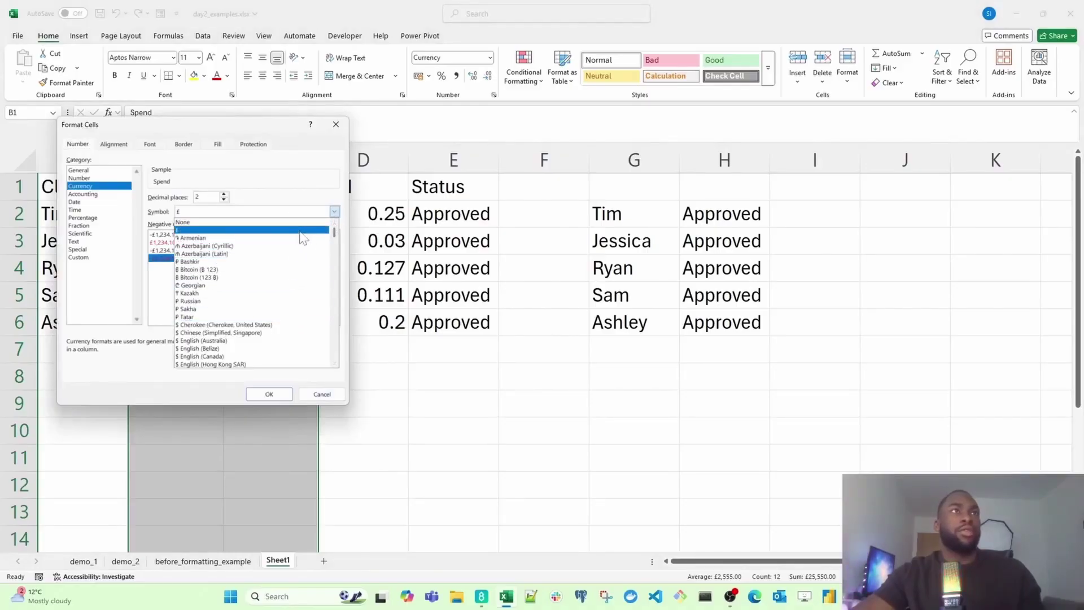
pyautogui.moveTo(335, 238)
pyautogui.mouseDown()
pyautogui.moveTo(332, 313)
pyautogui.moveTo(334, 233)
pyautogui.mouseUp()
pyautogui.scroll(-2, 285, 347)
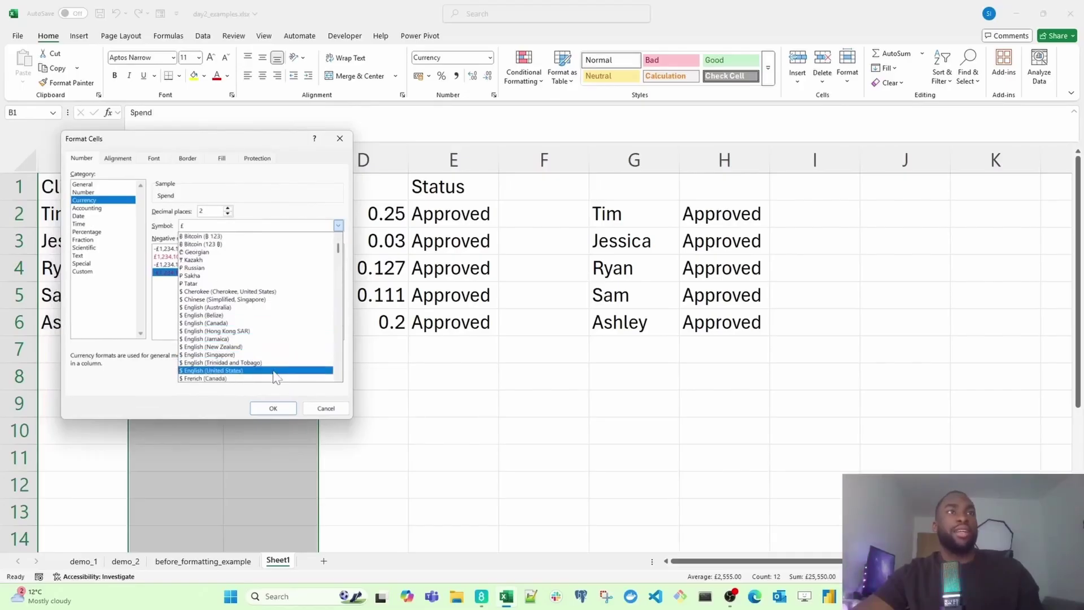
pyautogui.click(276, 370)
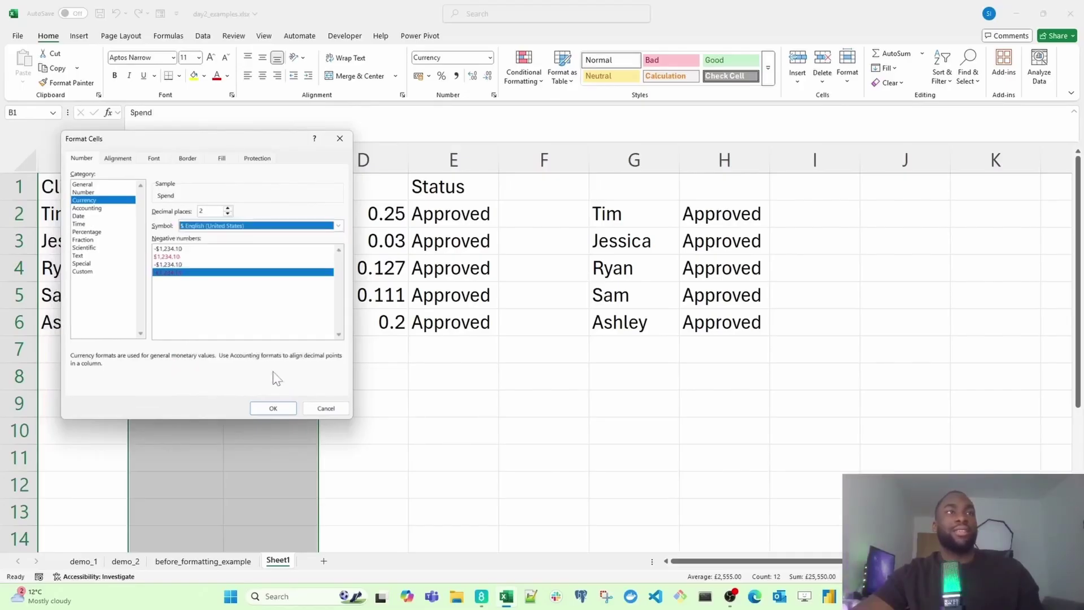
pyautogui.click(272, 411)
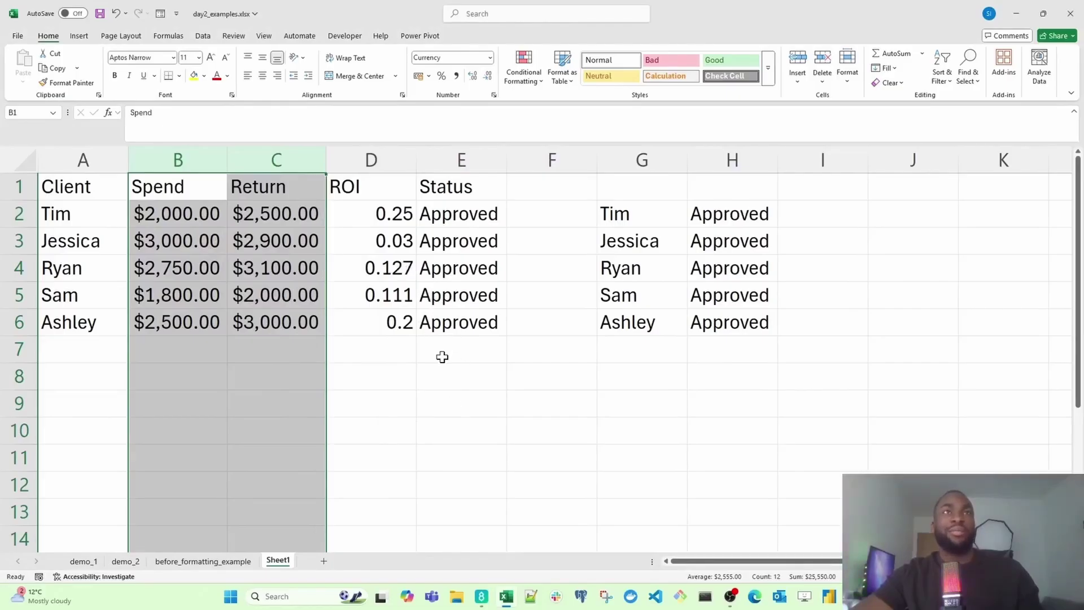
# Step: Apply Percent Style to ROI column D, showing 25%, 3%, 13%, 11% and 20%
pyautogui.click(398, 360)
pyautogui.click(373, 156)
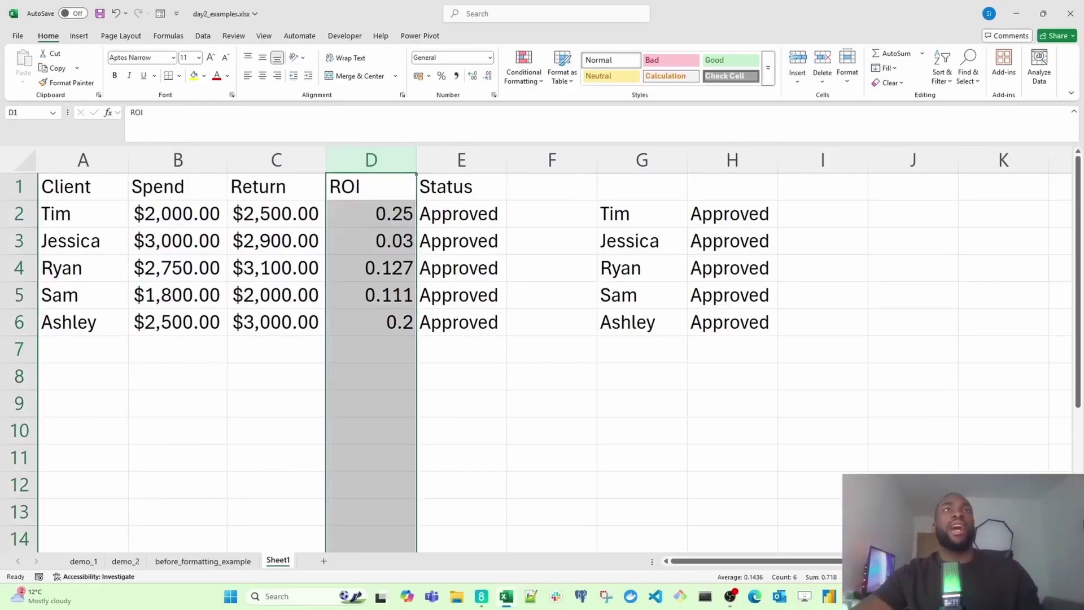
pyautogui.click(445, 80)
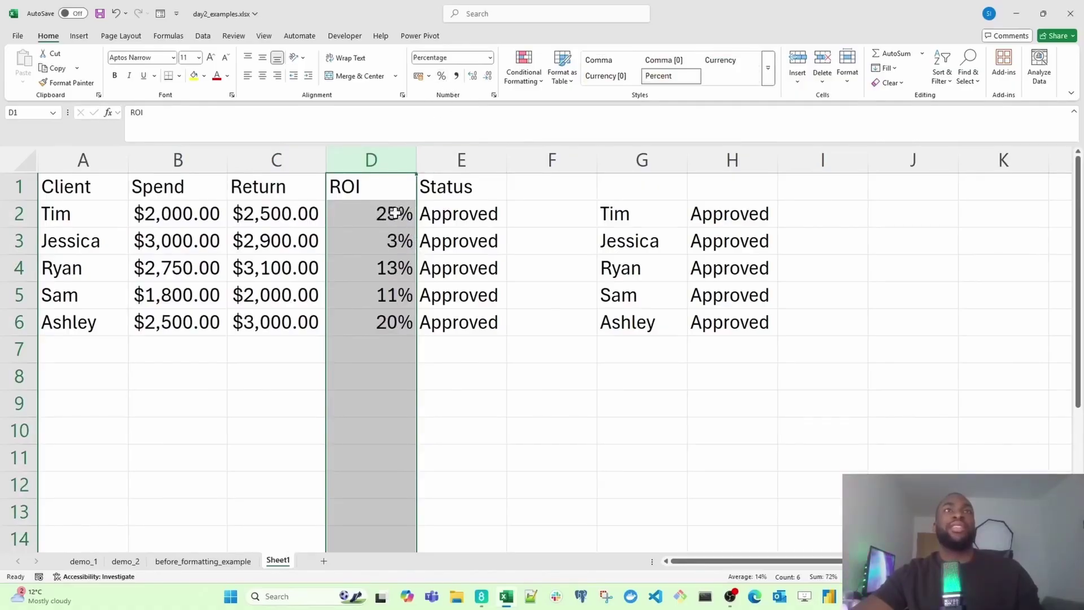
pyautogui.hotkey('ctrl', 'z')
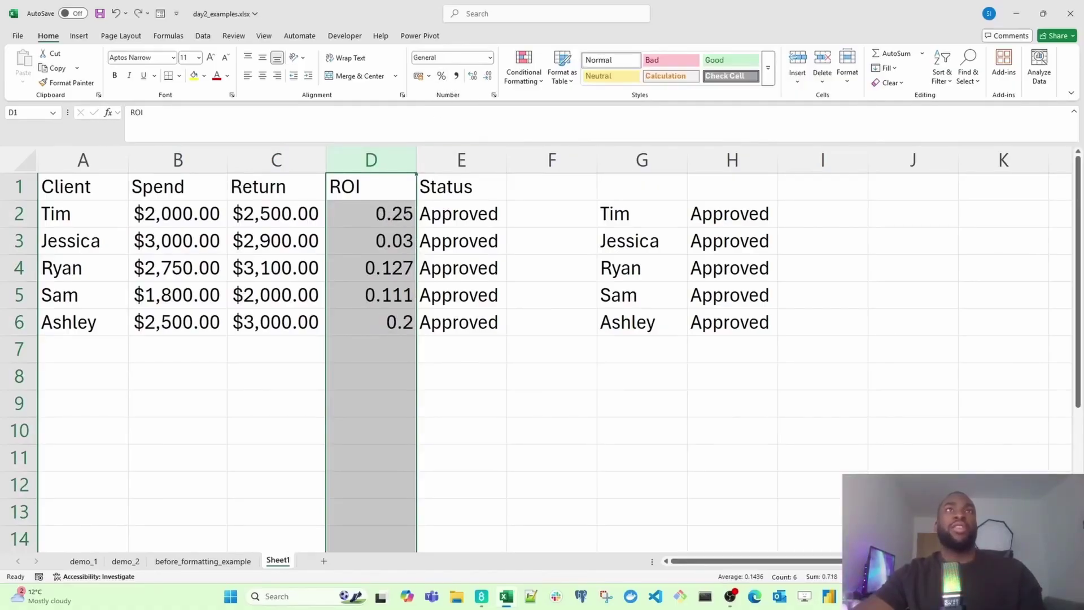
pyautogui.click(442, 75)
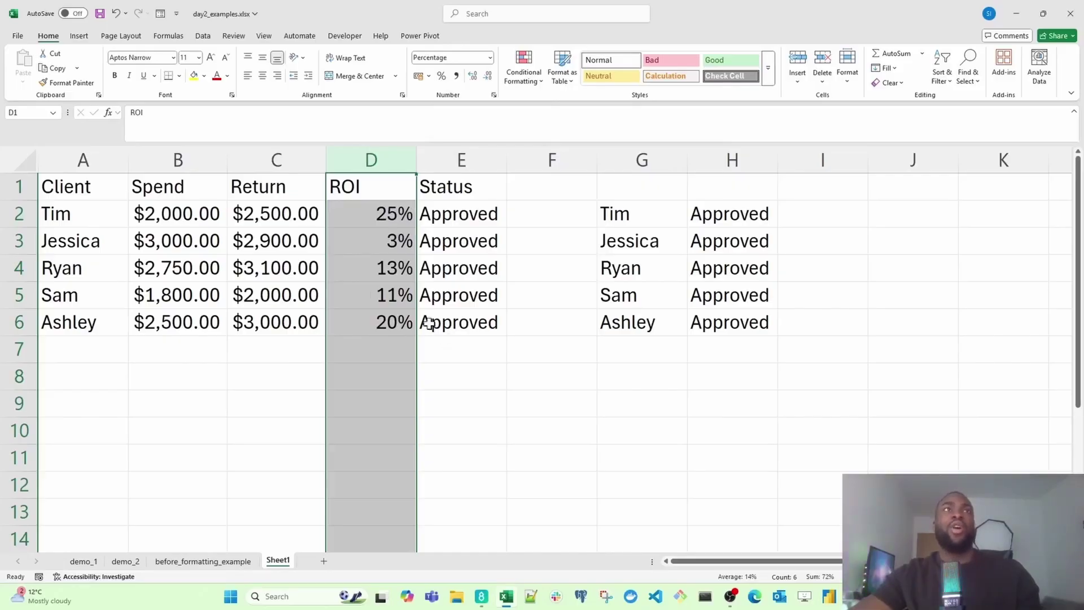
# Step: Narrow the Client, Status and Spend columns by hand until Spend shows ######
pyautogui.click(205, 159)
pyautogui.moveTo(205, 159); pyautogui.dragTo(274, 160)
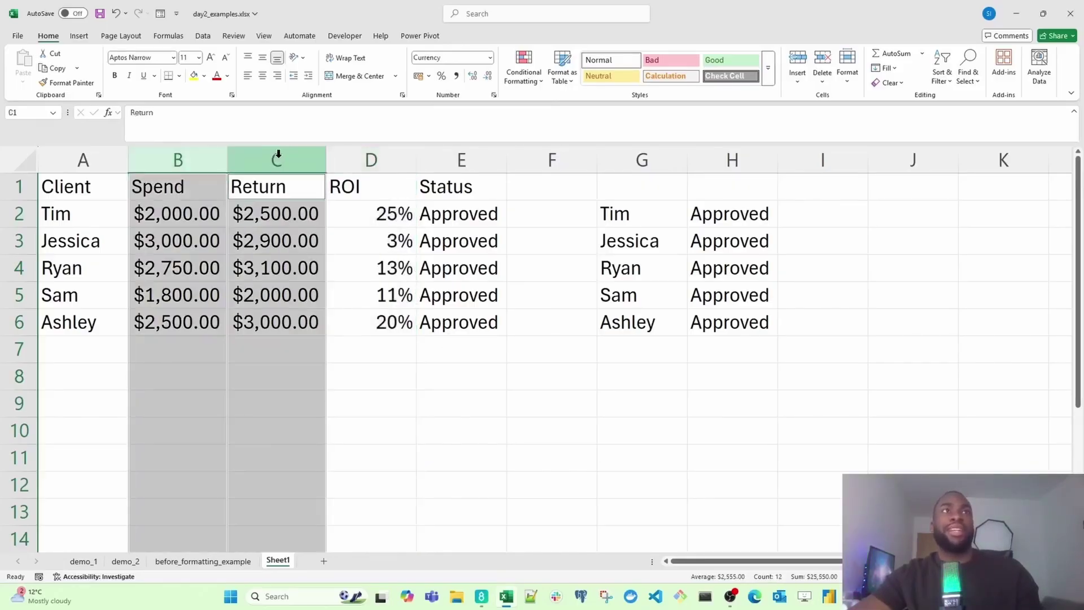
pyautogui.click(431, 377)
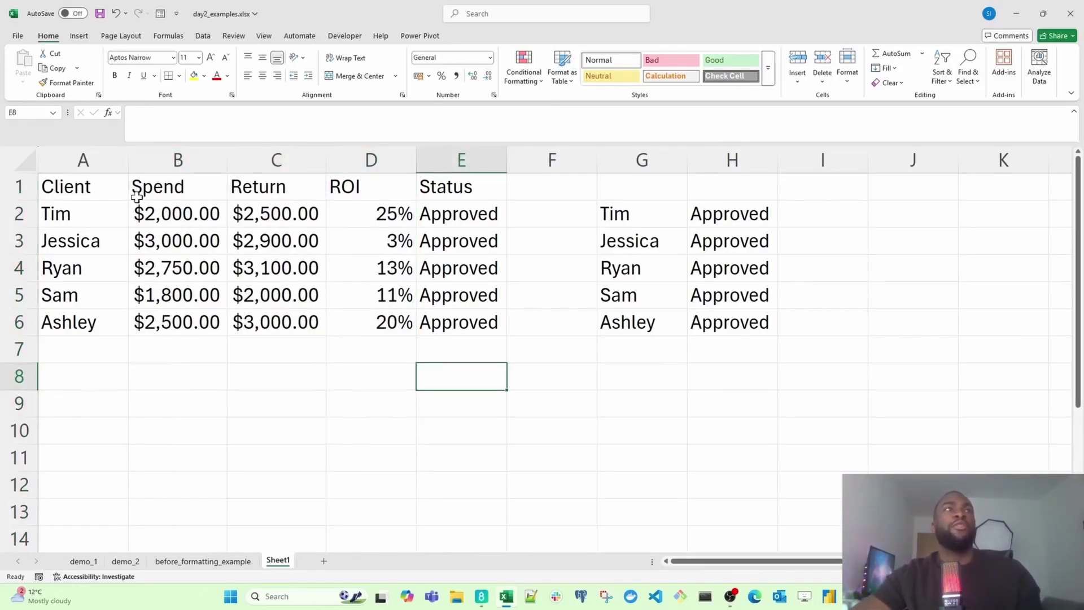
pyautogui.moveTo(128, 161); pyautogui.dragTo(90, 161)
pyautogui.click(70, 205)
pyautogui.moveTo(70, 204); pyautogui.dragTo(65, 322)
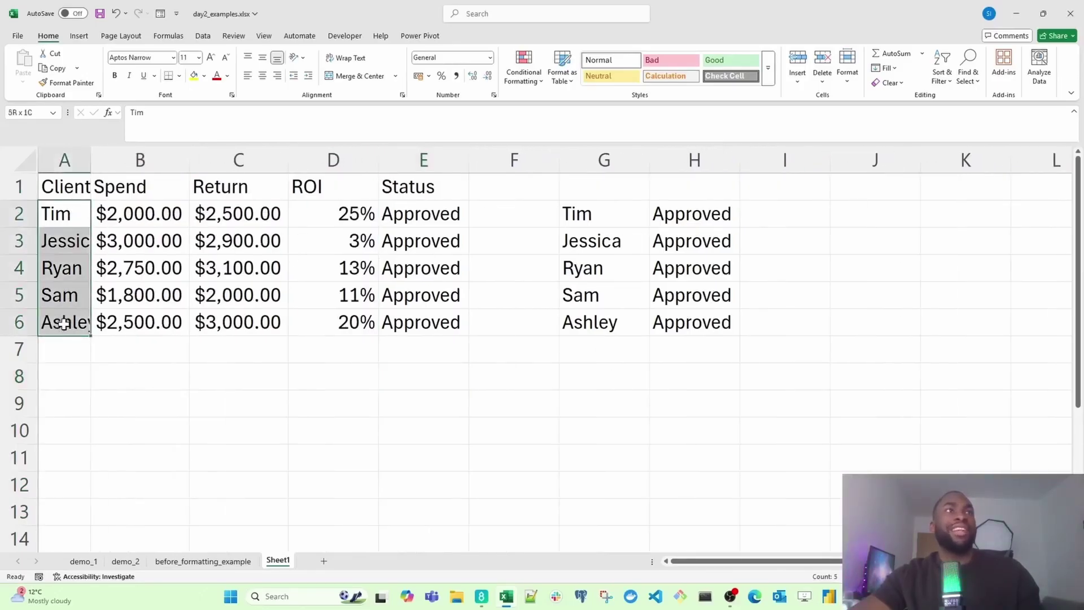
pyautogui.moveTo(469, 157); pyautogui.dragTo(451, 155)
pyautogui.moveTo(430, 206); pyautogui.dragTo(402, 316)
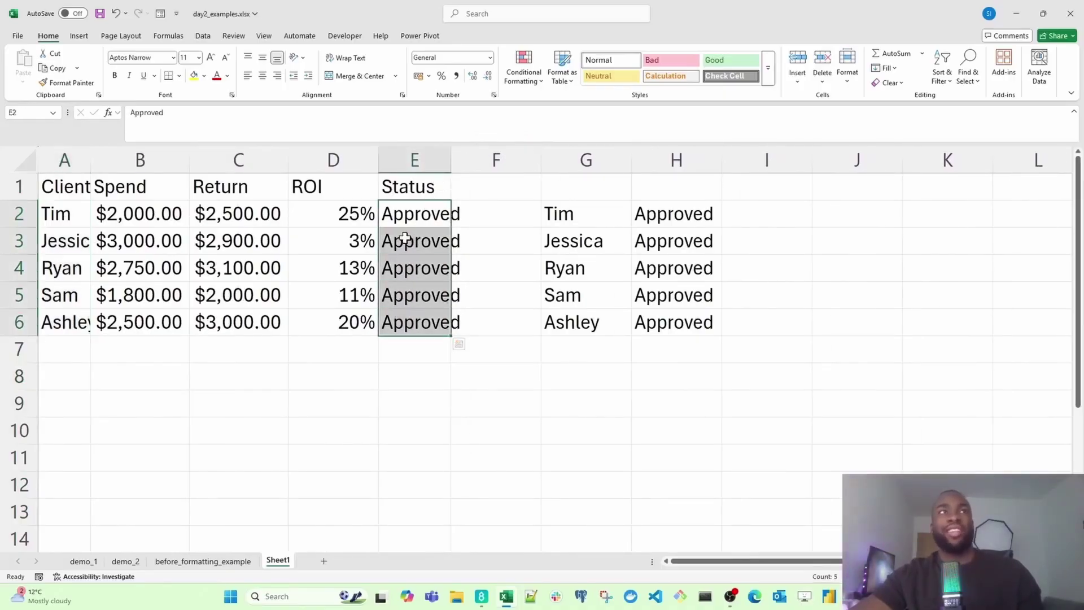
pyautogui.moveTo(189, 160); pyautogui.dragTo(168, 154)
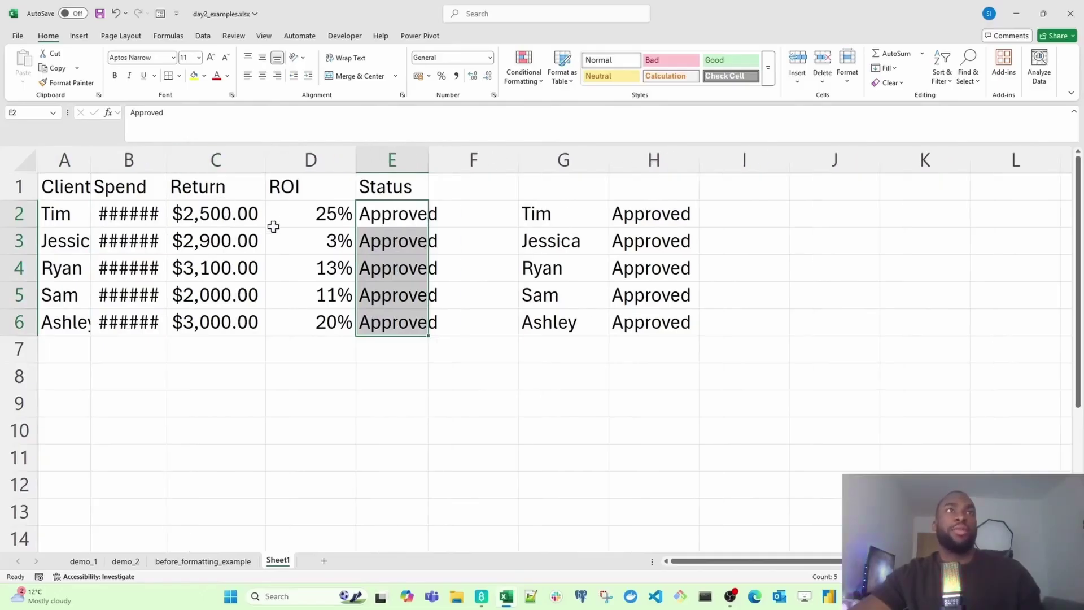
# Step: AutoFit the column widths of the whole client table A1:E6 using Alt, H, O, I
pyautogui.click(233, 266)
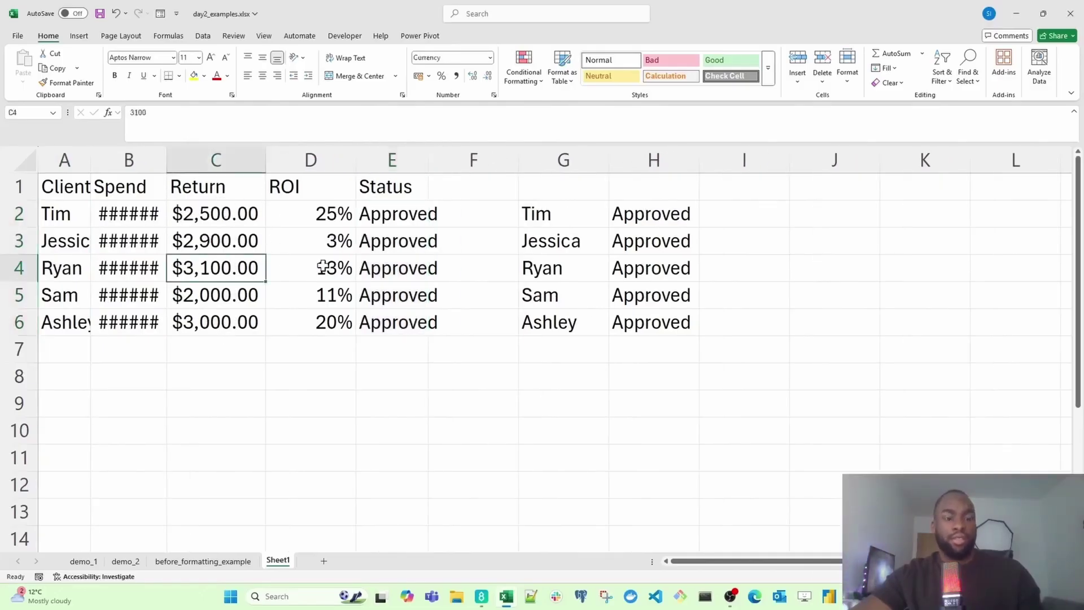
pyautogui.hotkey('ctrl', 'a')
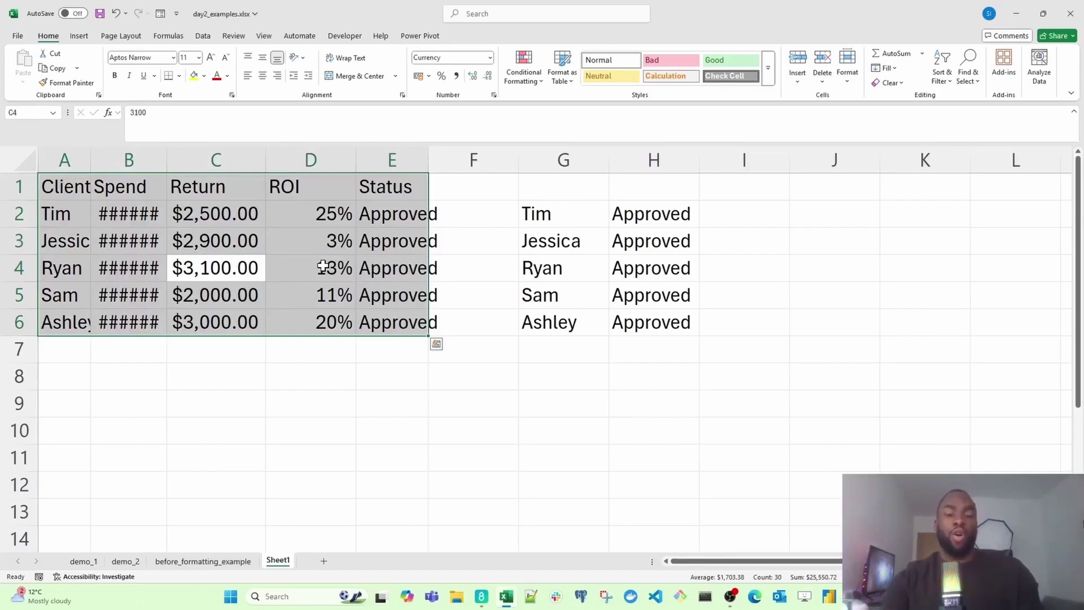
pyautogui.hotkey('alt', 'h')
pyautogui.press('o')
pyautogui.press('i')
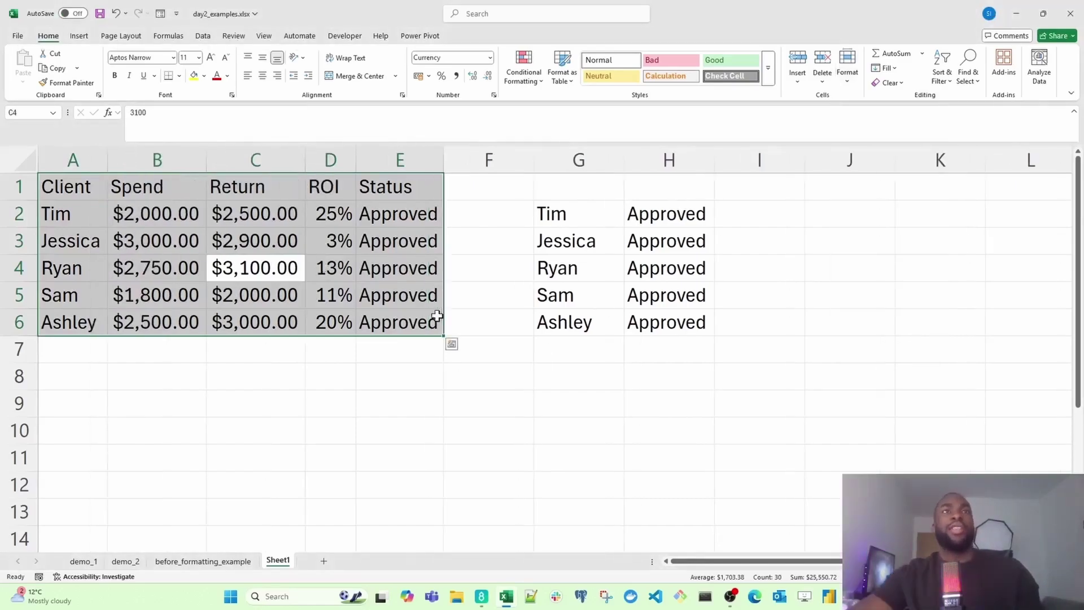
pyautogui.click(414, 365)
pyautogui.moveTo(72, 160); pyautogui.dragTo(386, 166)
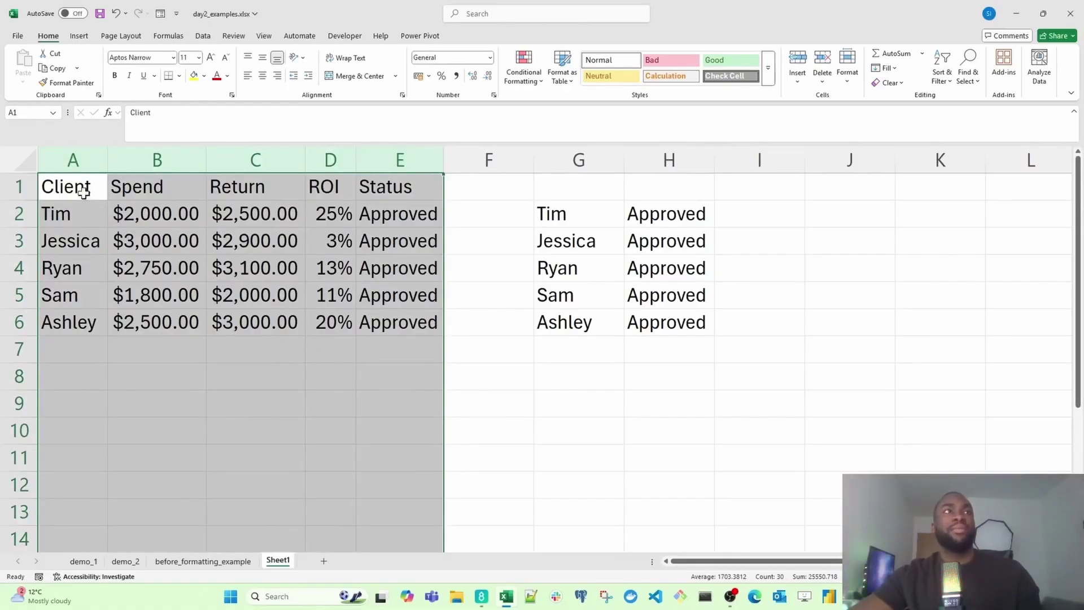
# Step: Make header row A1:E1 (Client to Status) bold and add borders around its cells
pyautogui.moveTo(83, 190); pyautogui.dragTo(380, 188)
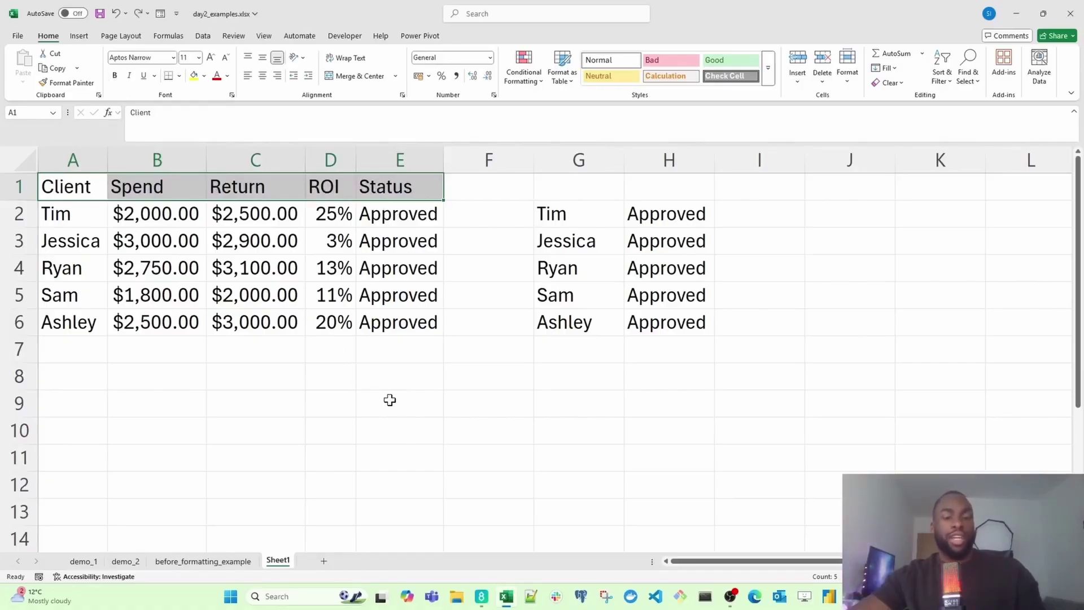
pyautogui.hotkey('ctrl', 'b')
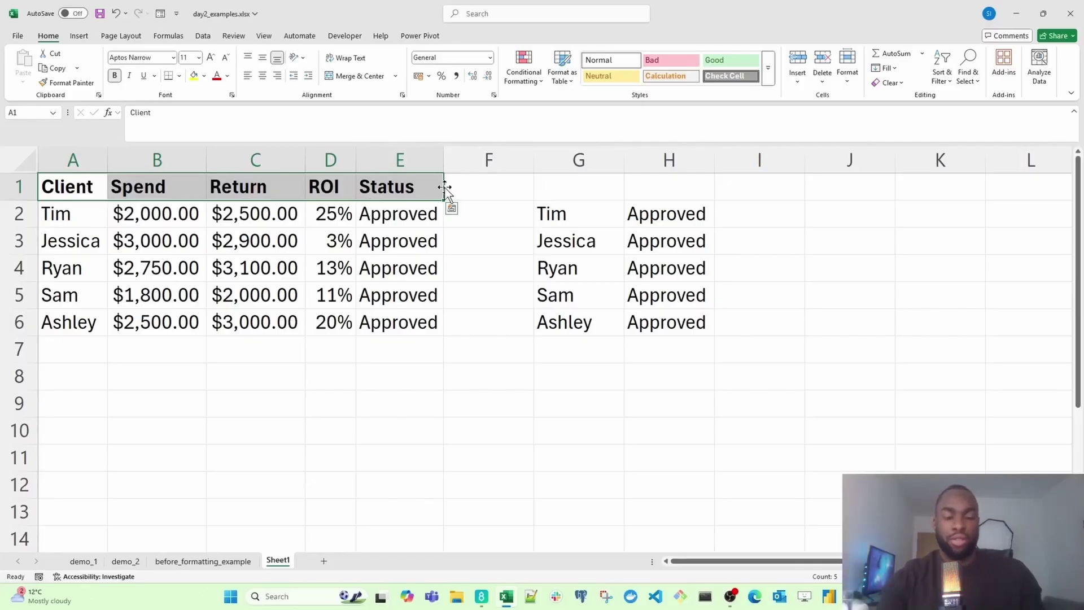
pyautogui.press('alt')
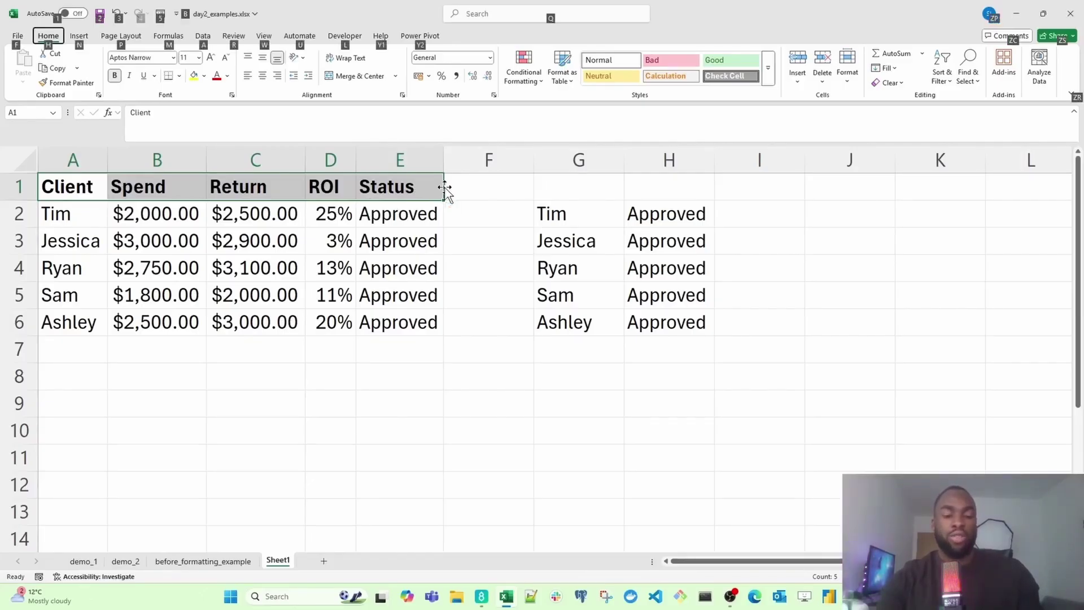
pyautogui.press('h')
pyautogui.press('b')
pyautogui.press('a')
pyautogui.click(398, 210)
pyautogui.click(202, 280)
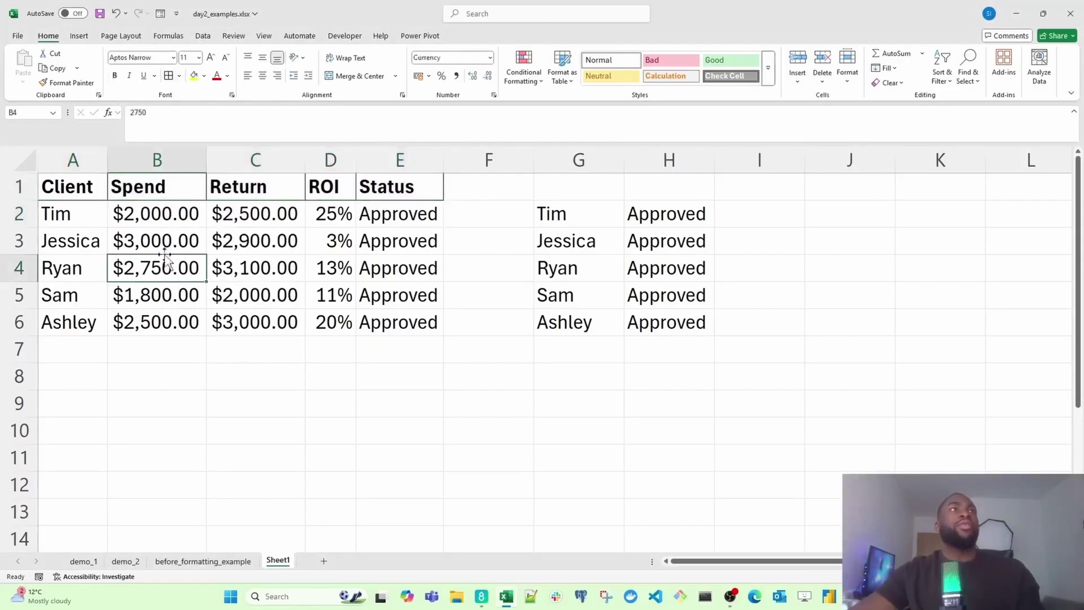
# Step: Add a bottom border under the bold A1:E1 header row (Client to Status)
pyautogui.moveTo(80, 186); pyautogui.dragTo(411, 186)
pyautogui.click(451, 223)
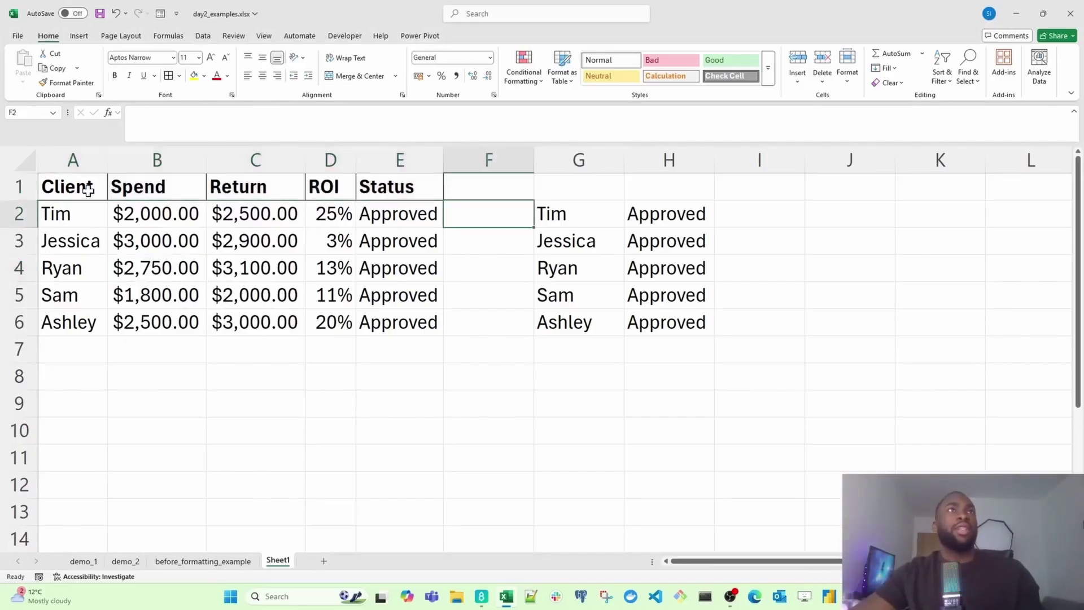
pyautogui.hotkey('ctrl', 'z')
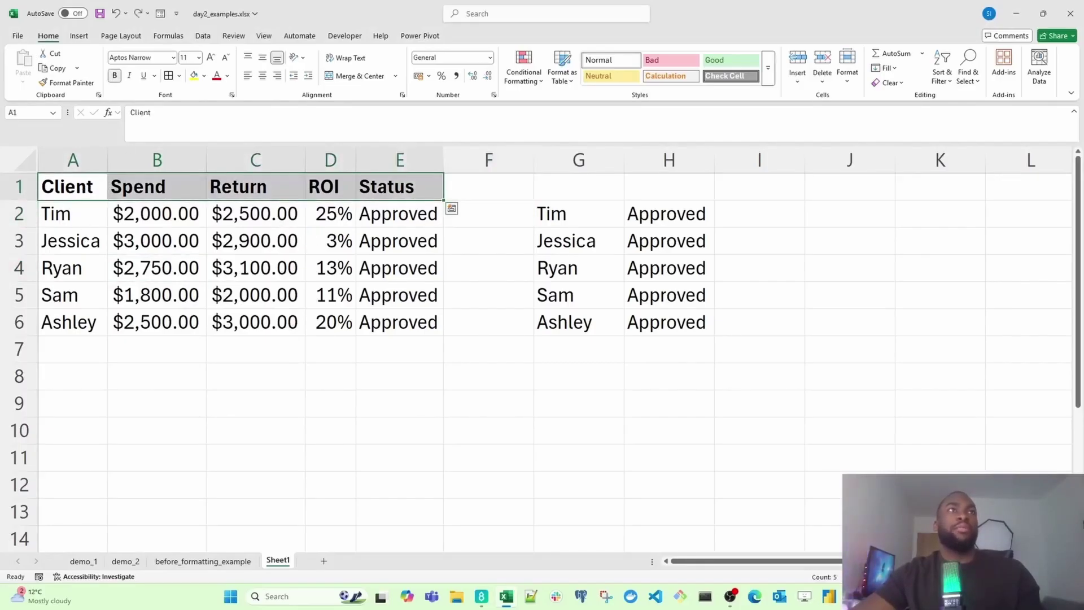
pyautogui.click(179, 76)
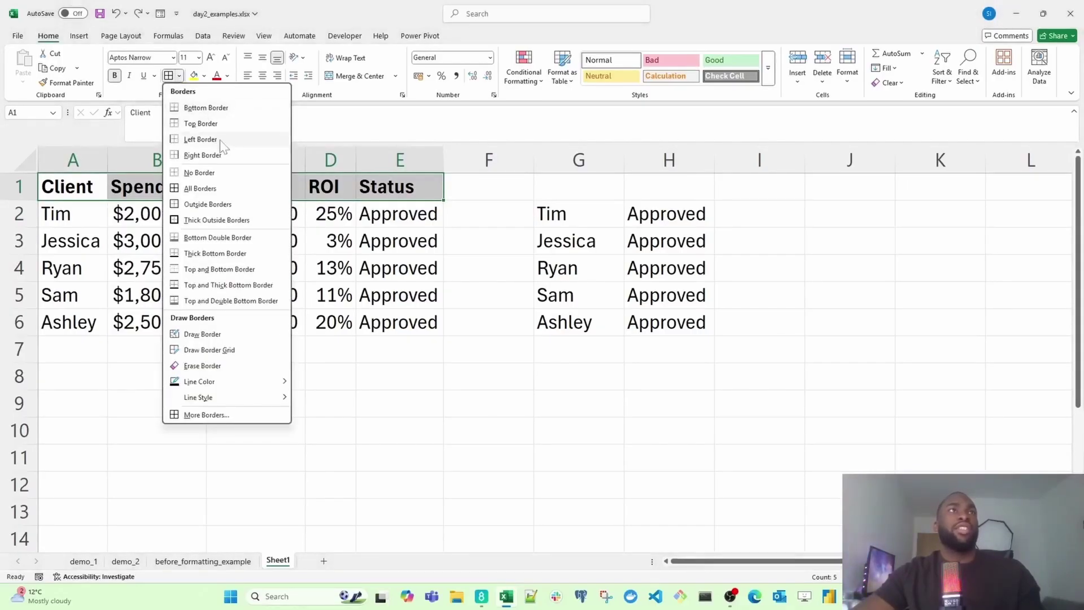
pyautogui.click(244, 108)
pyautogui.click(307, 375)
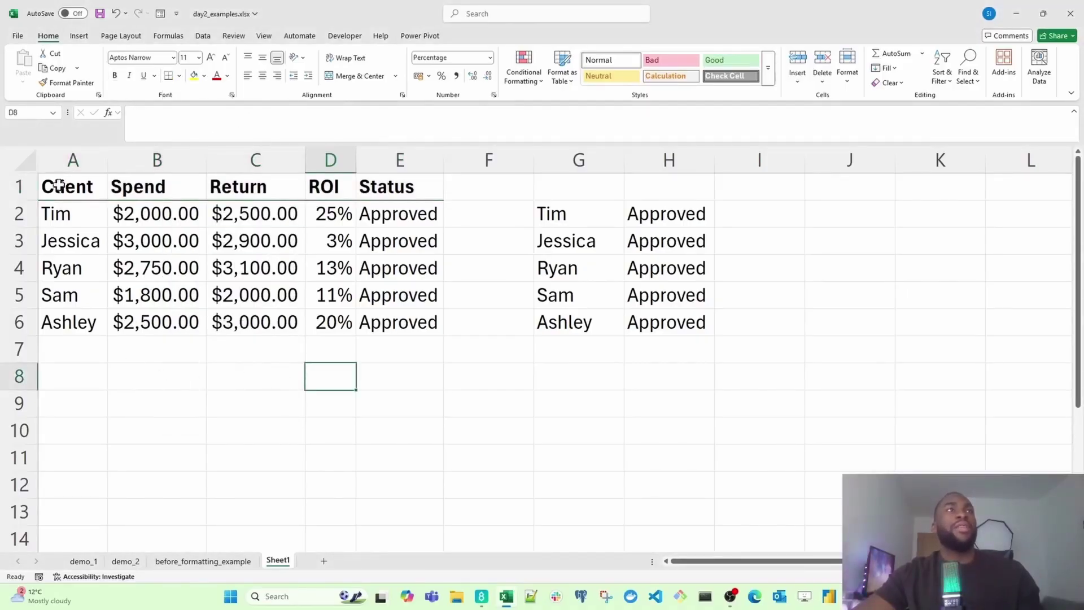
pyautogui.moveTo(62, 182); pyautogui.dragTo(375, 186)
pyautogui.scroll(1, 356, 307)
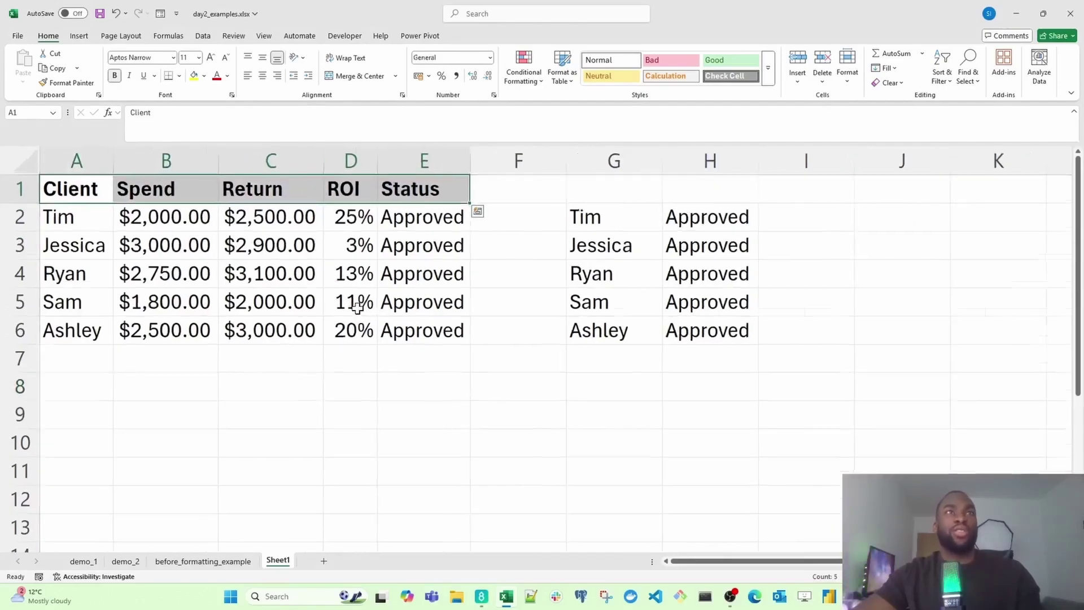
# Step: Add a Less Than 10% rule to ROI cells D2:D6 with light red fill and dark red text
pyautogui.scroll(1, 357, 308)
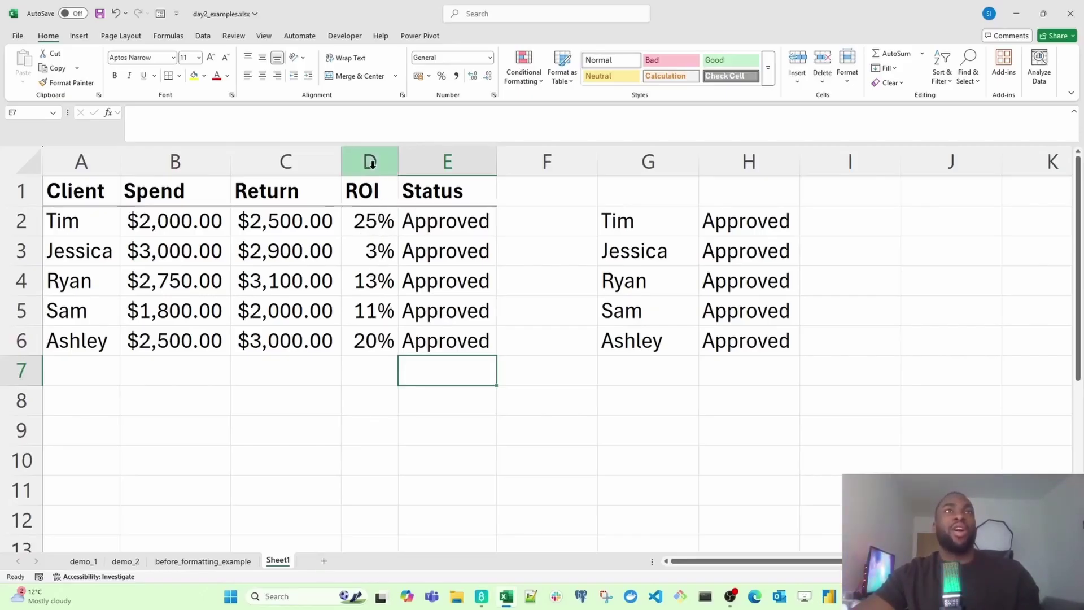
pyautogui.moveTo(372, 220); pyautogui.dragTo(386, 342)
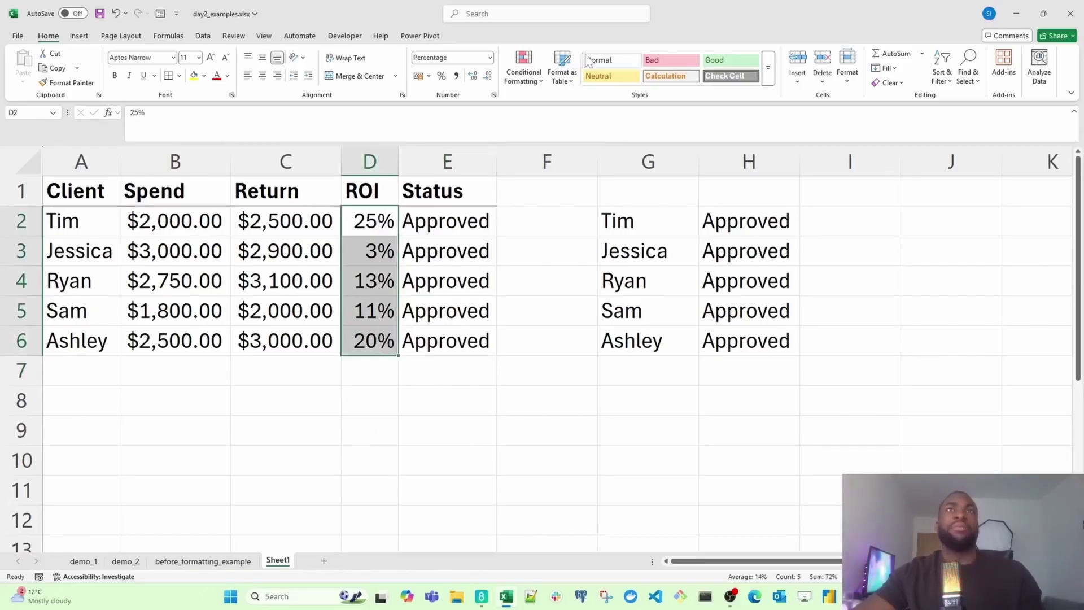
pyautogui.click(540, 90)
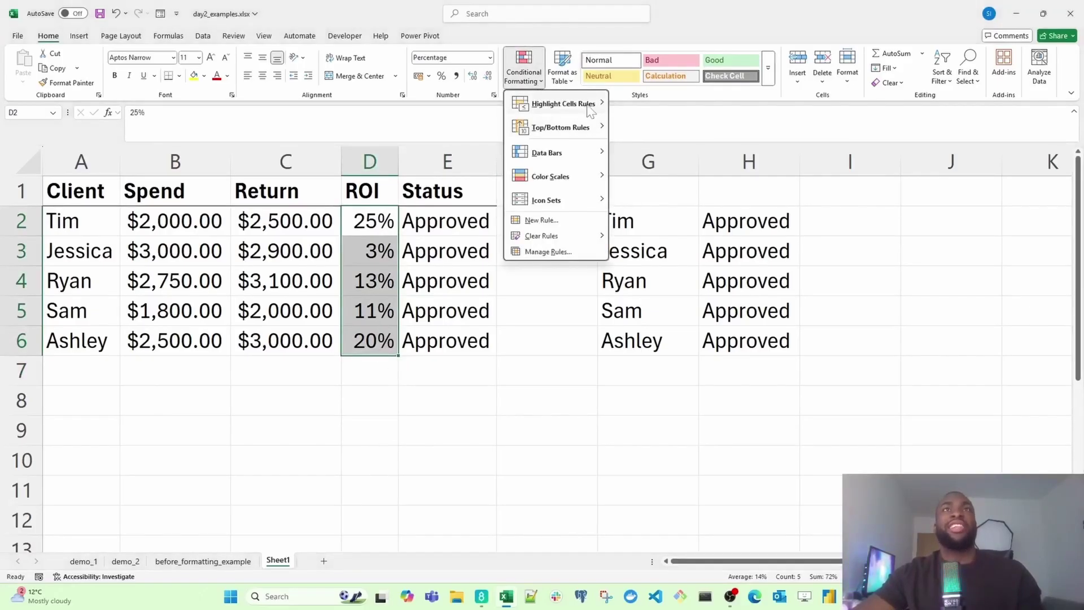
pyautogui.moveTo(589, 110)
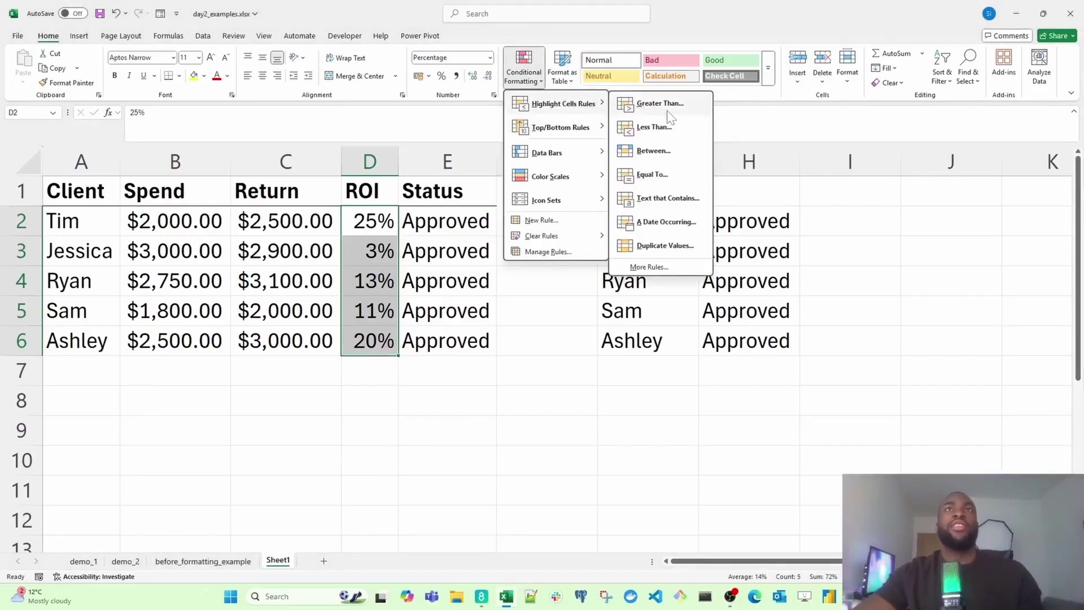
pyautogui.click(681, 134)
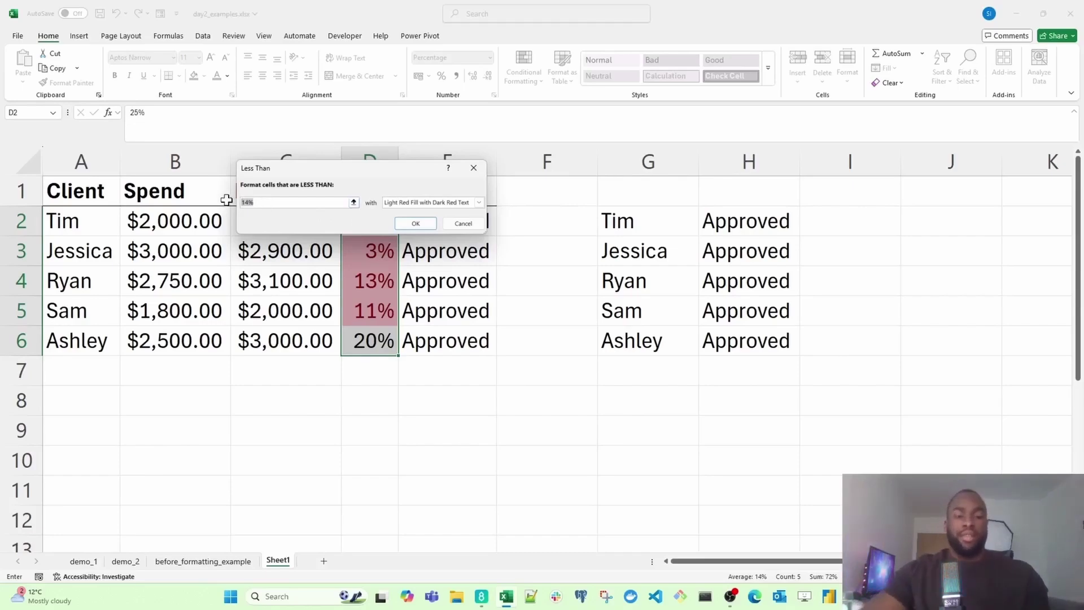
pyautogui.write('10%')
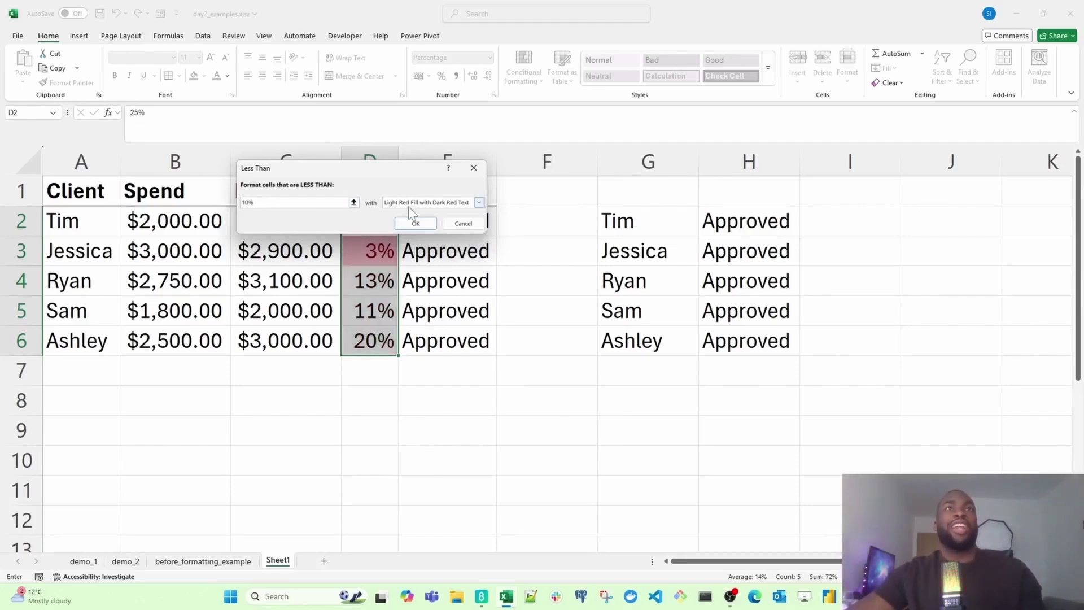
pyautogui.click(416, 223)
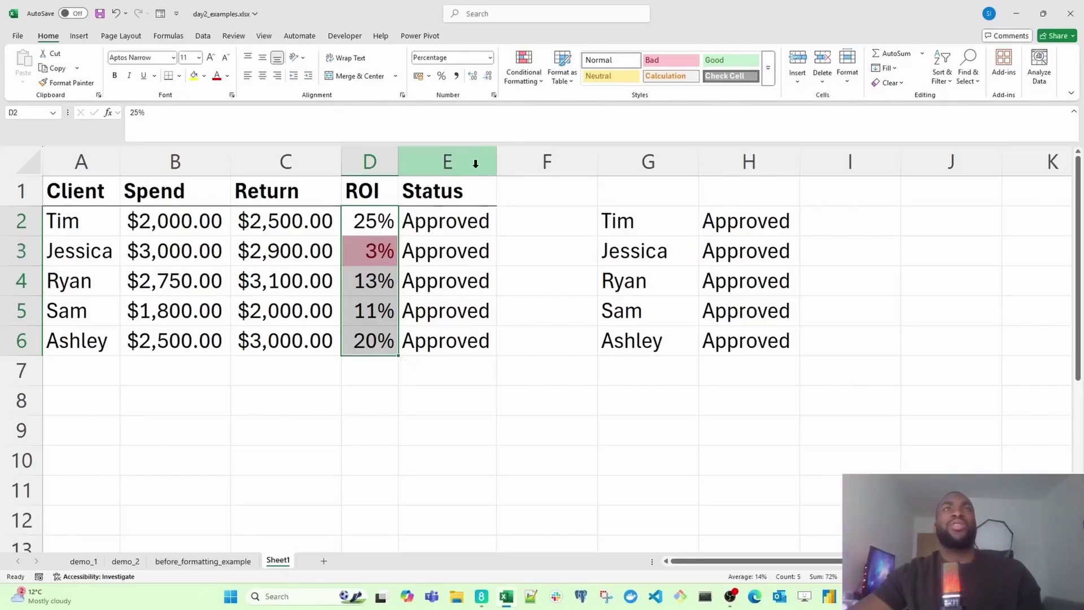
# Step: Add a Greater Than 20% rule giving ROI values green fill with dark green text
pyautogui.click(538, 90)
pyautogui.moveTo(541, 104)
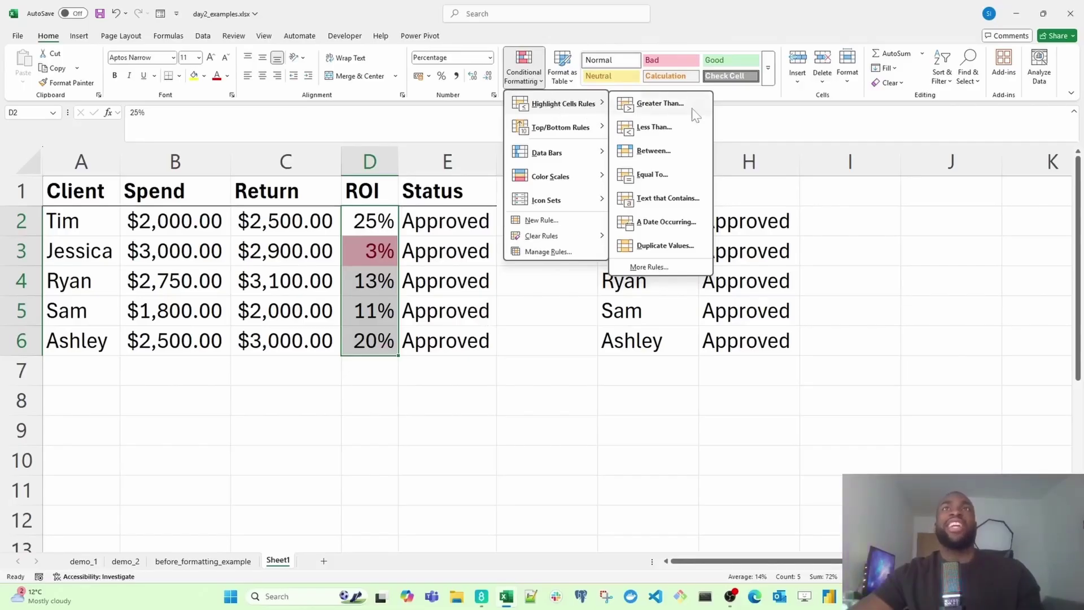
pyautogui.click(660, 103)
pyautogui.write('2%')
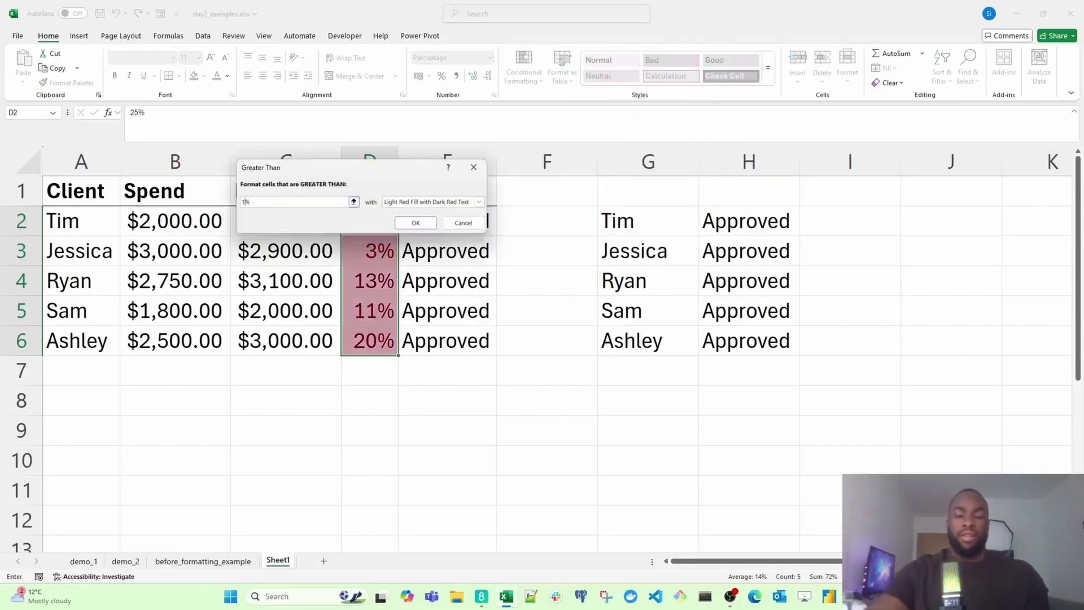
pyautogui.write('0')
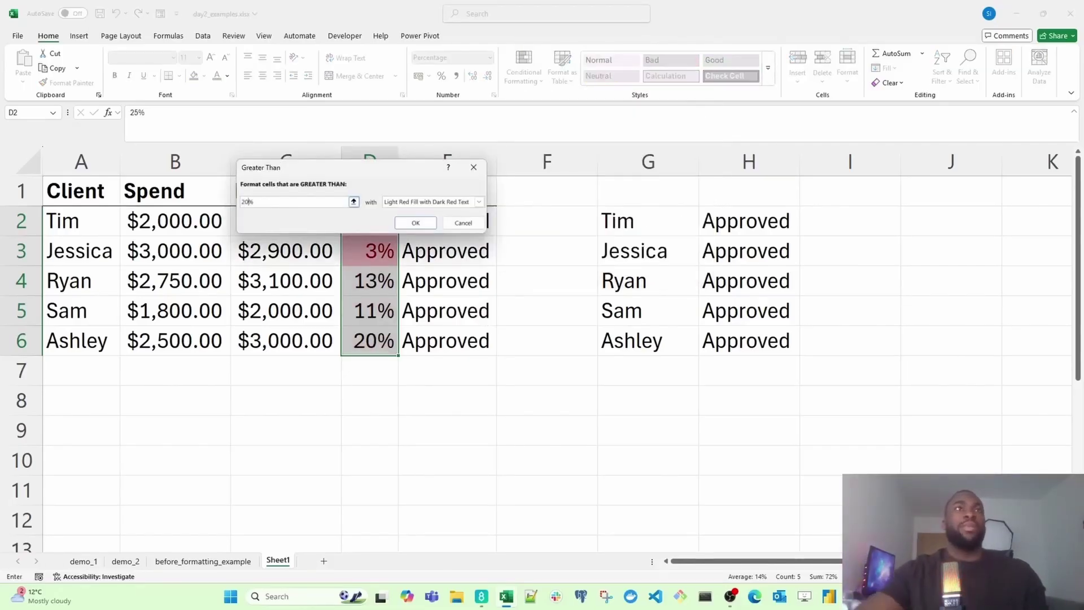
pyautogui.click(478, 202)
pyautogui.click(463, 228)
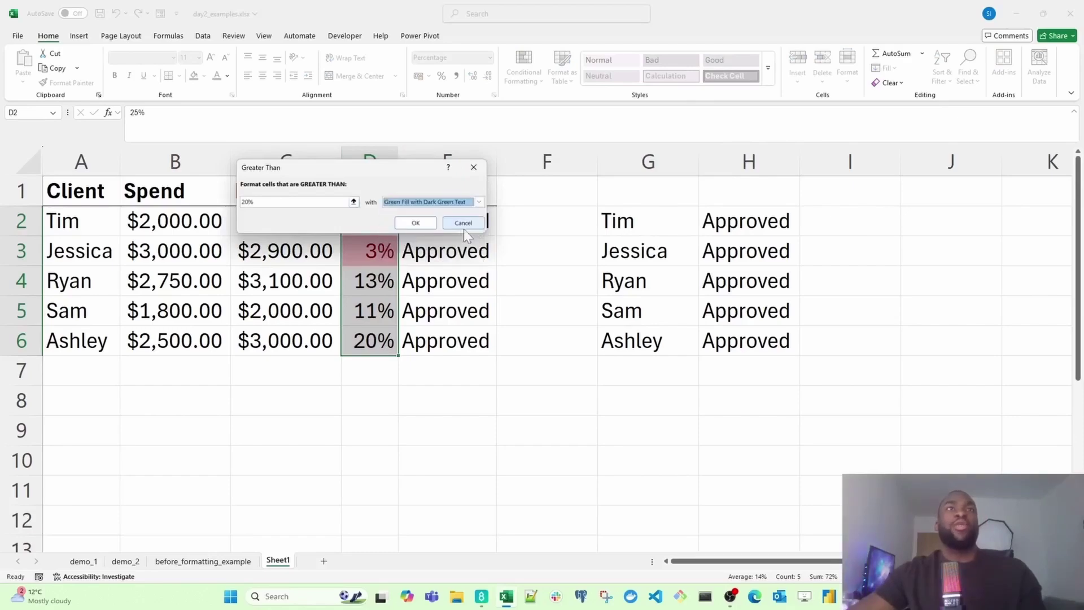
pyautogui.click(405, 226)
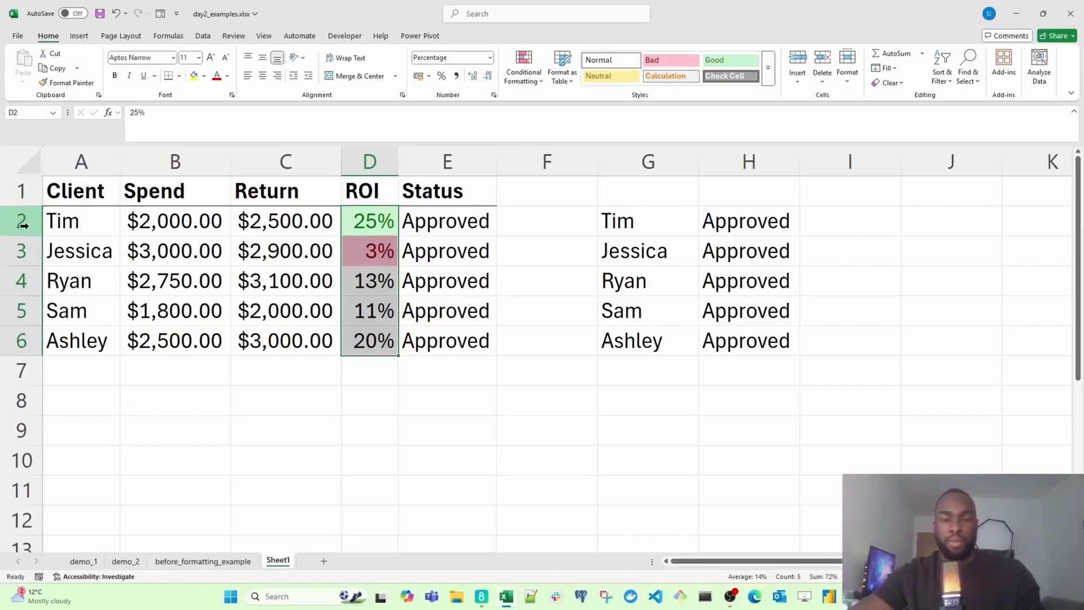
pyautogui.click(347, 430)
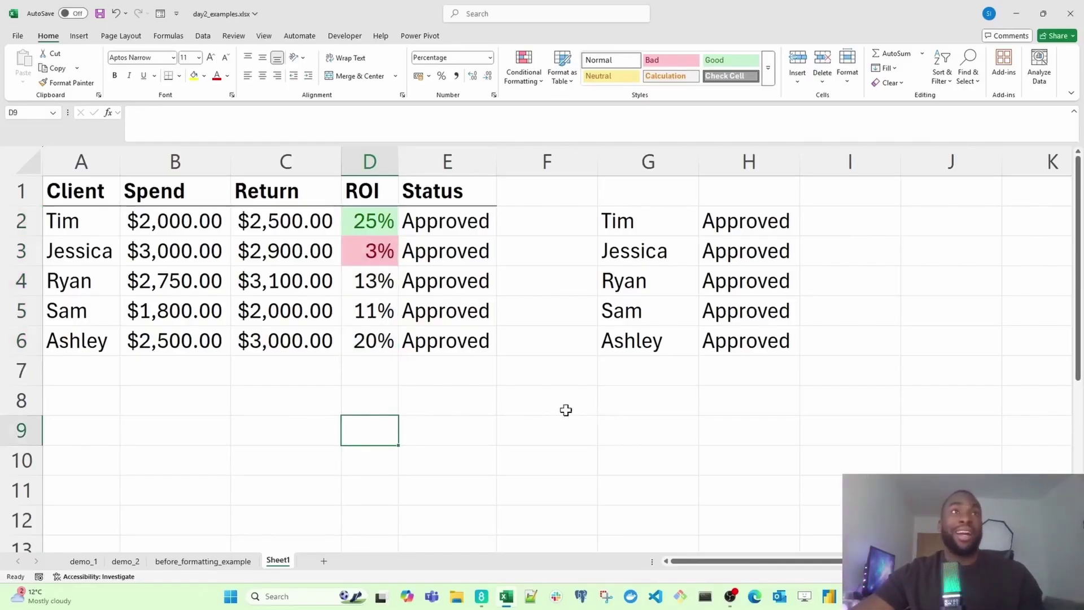
pyautogui.click(379, 224)
pyautogui.click(379, 251)
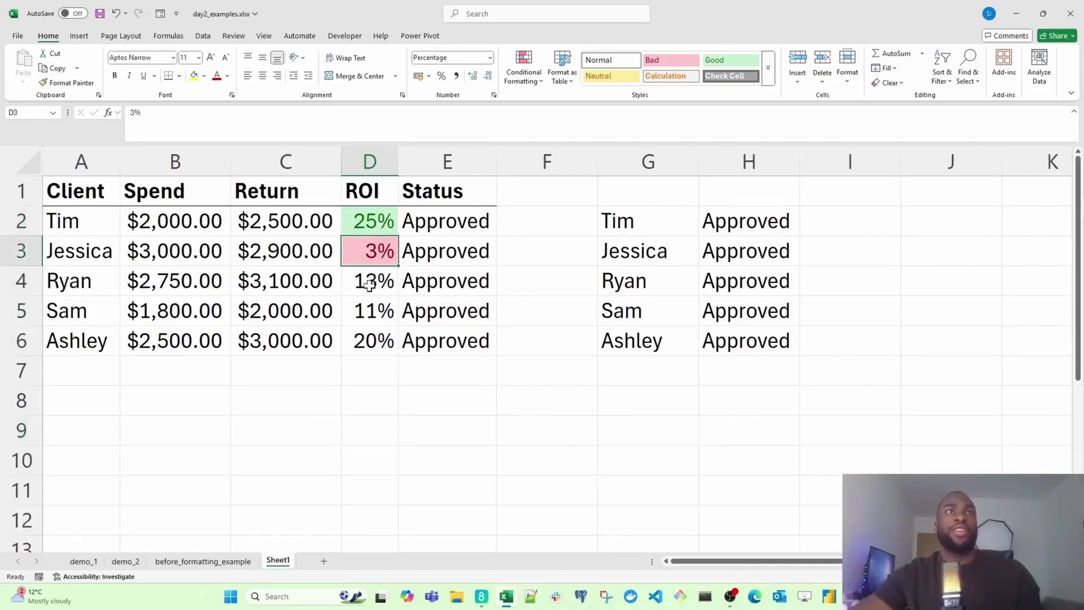
pyautogui.click(22, 250)
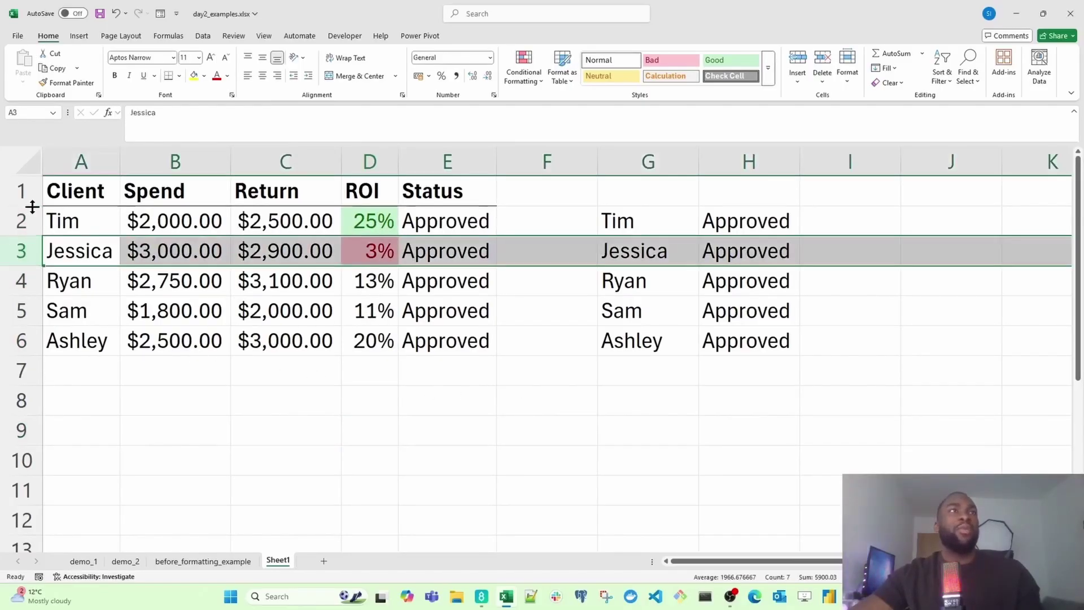
pyautogui.moveTo(22, 217); pyautogui.dragTo(21, 243)
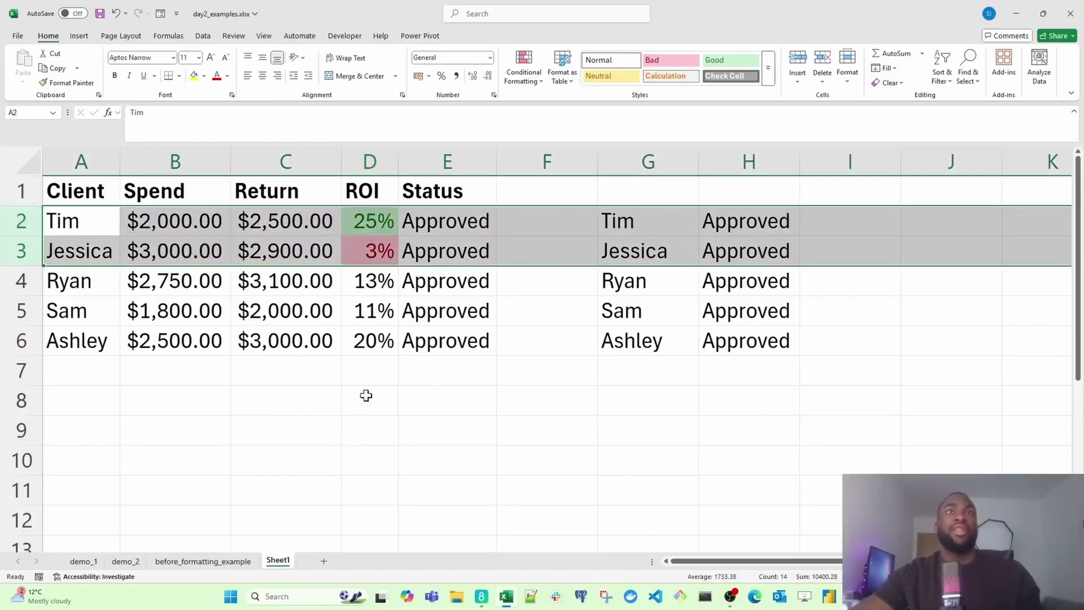
# Step: Rename Sheet1 to after_formatting_example
pyautogui.doubleClick(280, 561)
pyautogui.write('after_format')
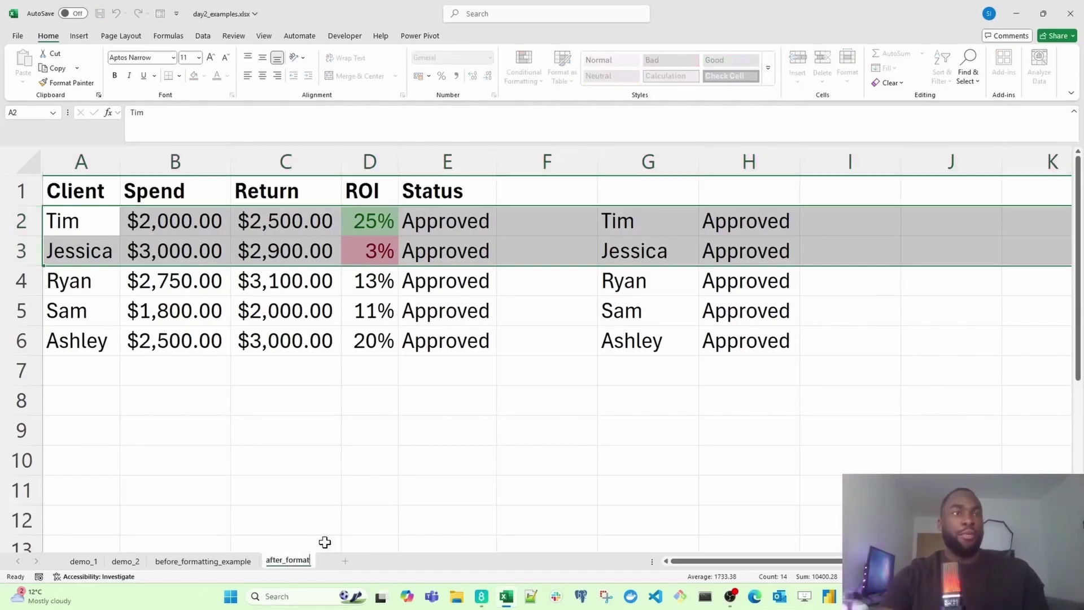
pyautogui.write('ting_example')
pyautogui.press('Return')
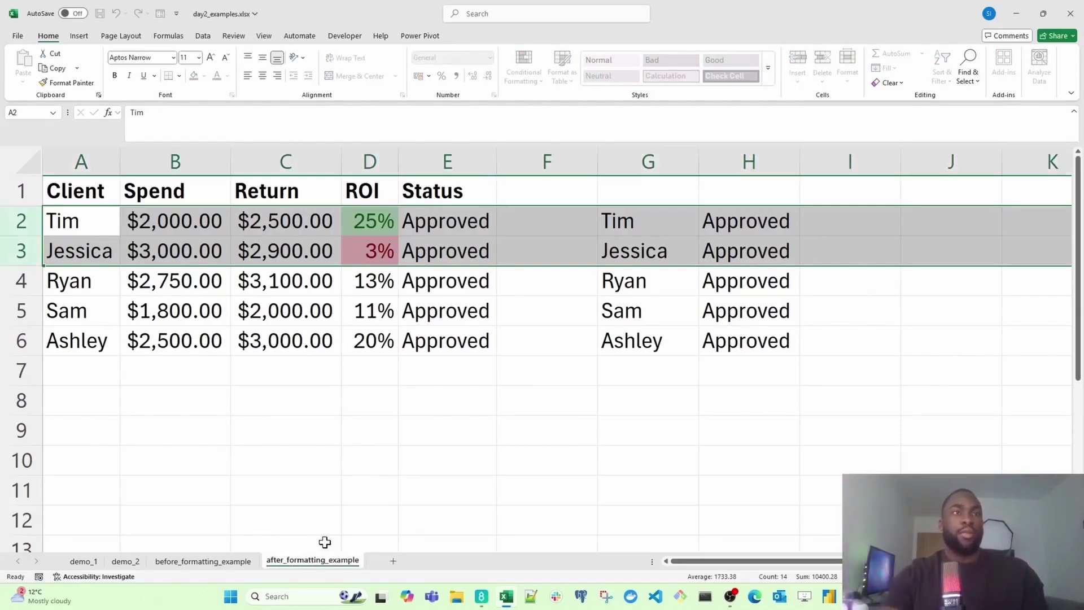
pyautogui.click(374, 282)
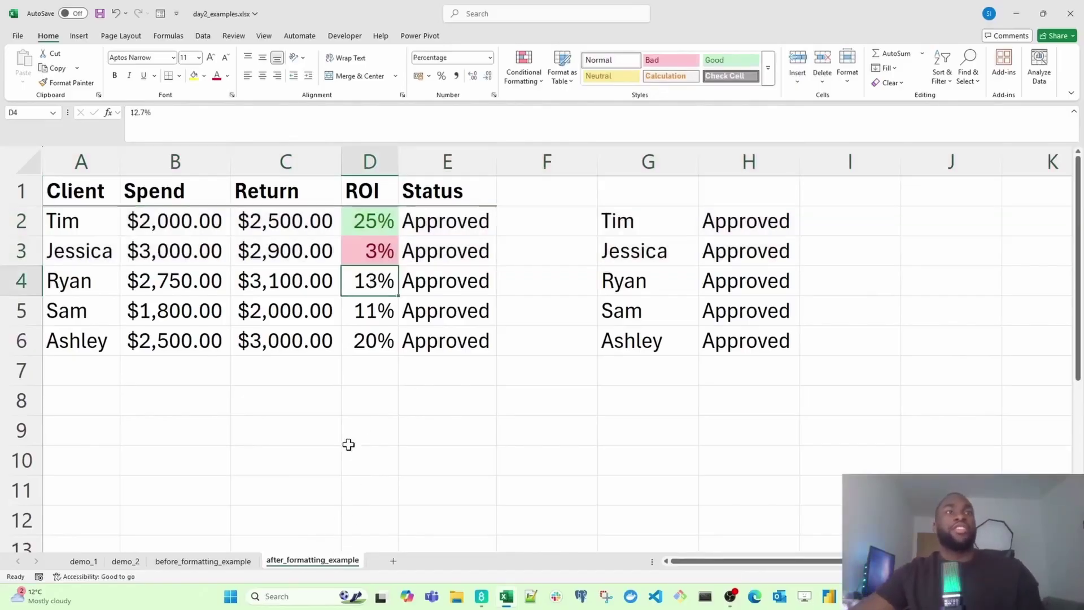
# Step: Select the extra client list in columns G:H and compare the table with before_formatting_example
pyautogui.click(227, 559)
pyautogui.scroll(4, 243, 313)
pyautogui.click(299, 561)
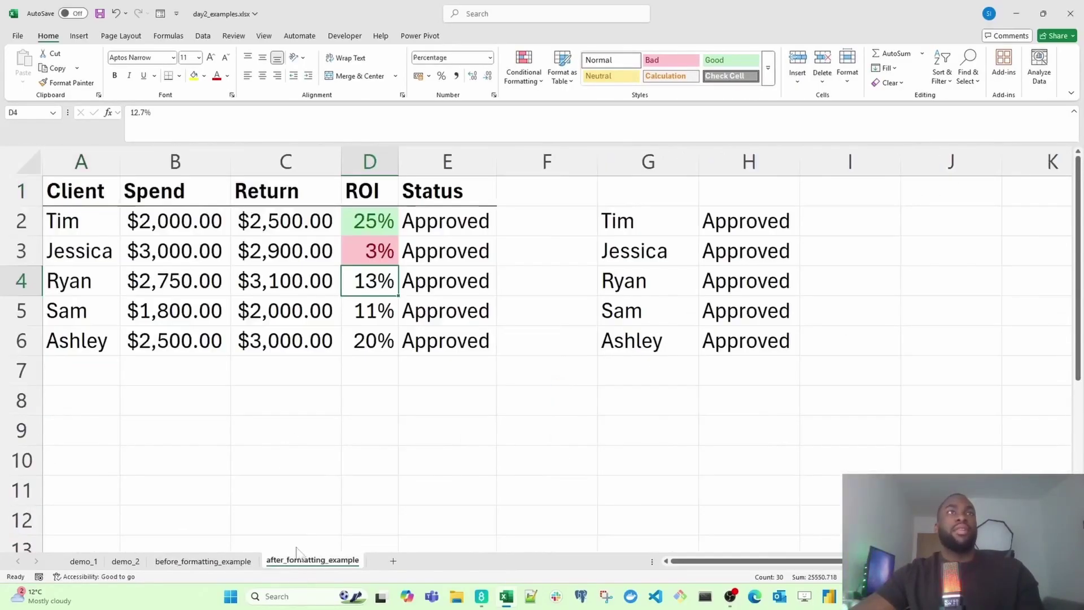
pyautogui.moveTo(649, 163); pyautogui.dragTo(726, 160)
pyautogui.click(203, 560)
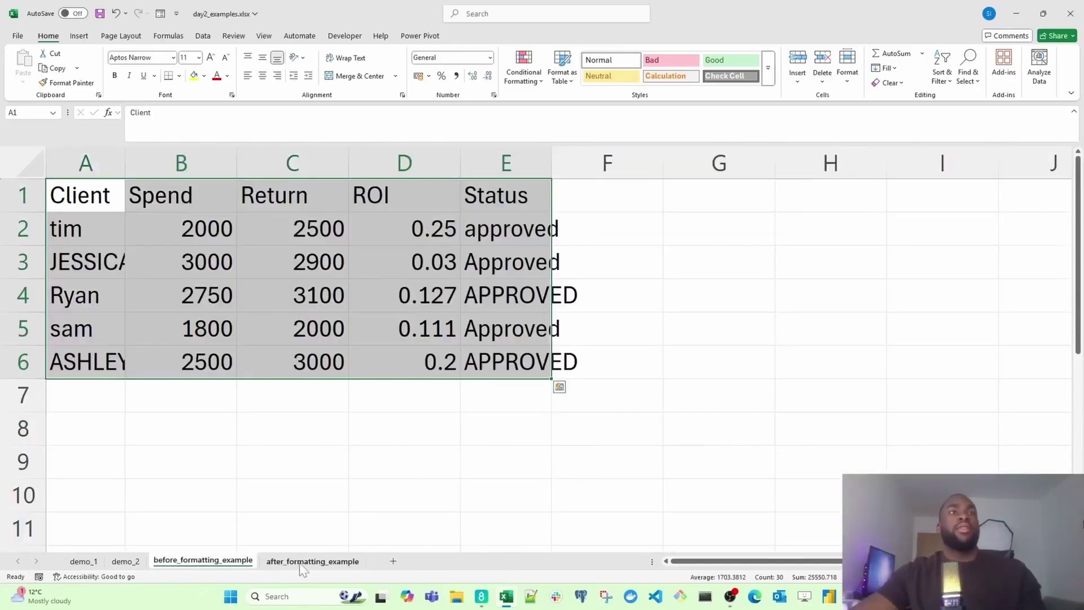
pyautogui.click(305, 562)
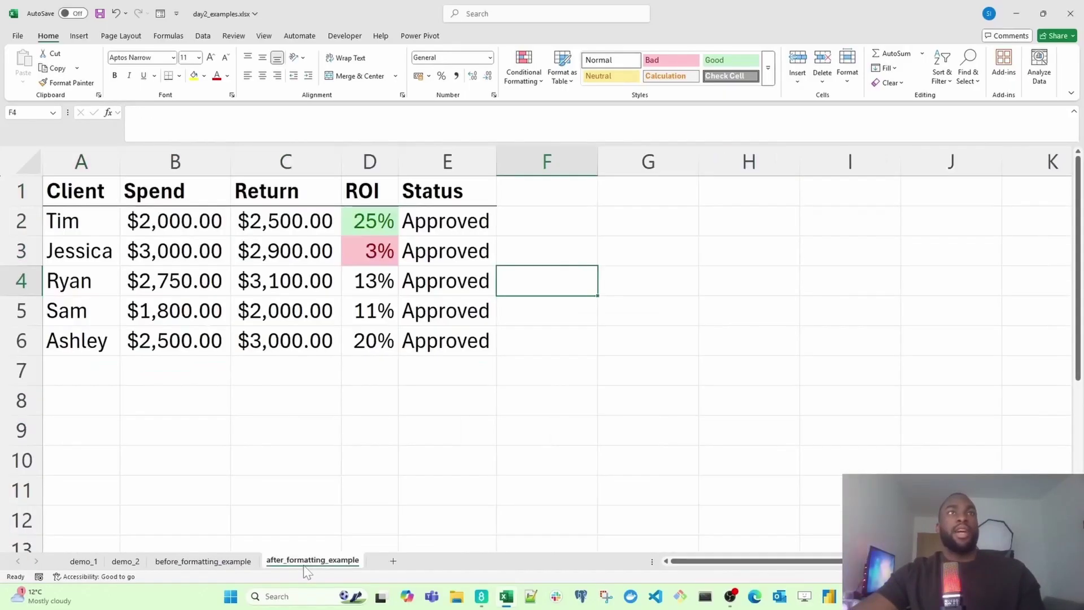
pyautogui.click(444, 334)
pyautogui.hotkey('ctrl', 'a')
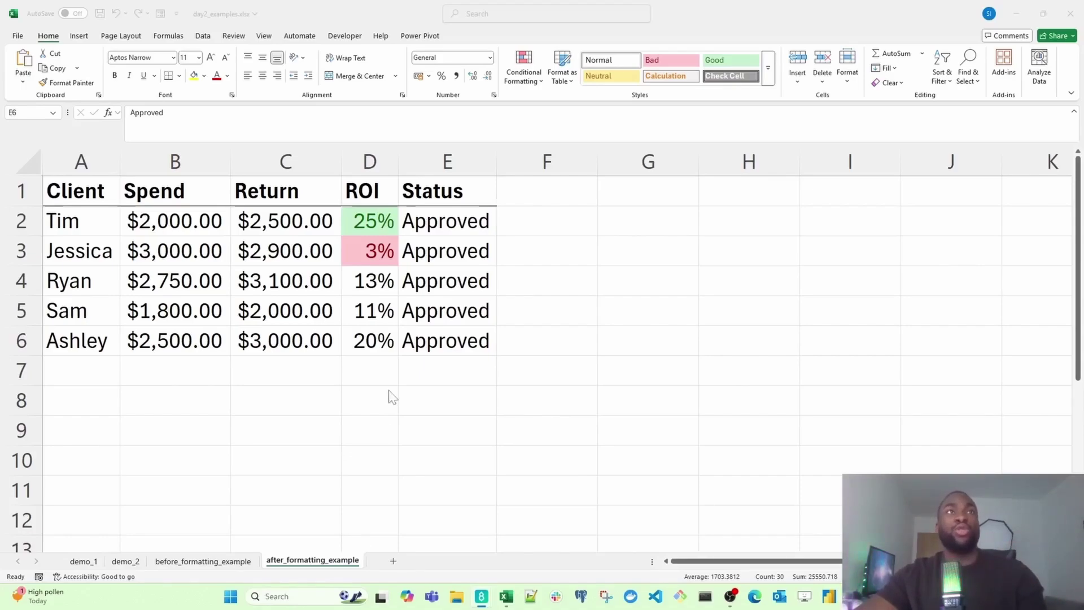
pyautogui.click(383, 559)
pyautogui.click(422, 331)
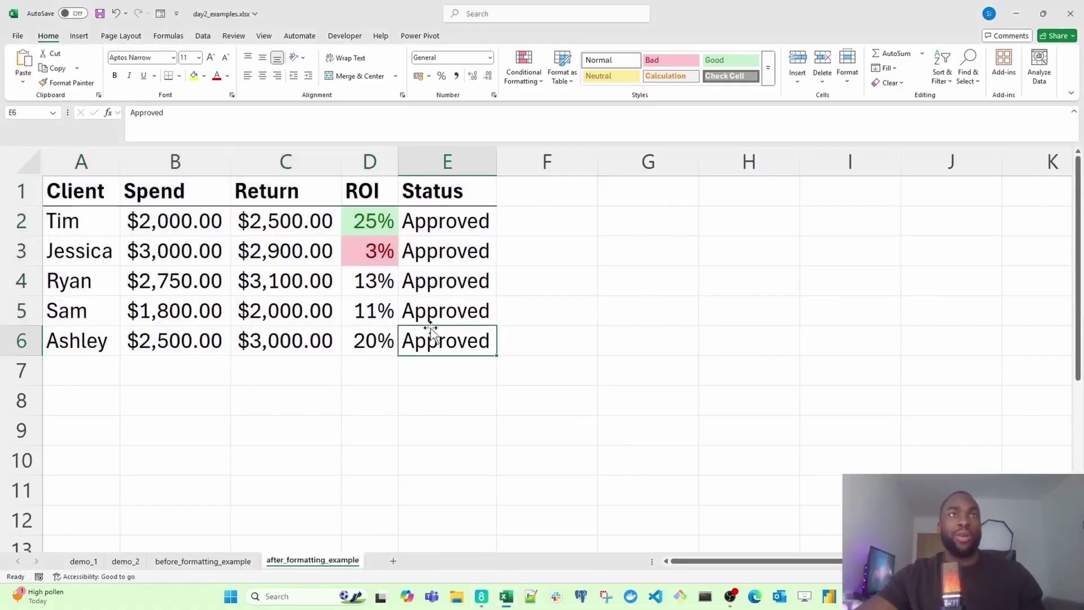
pyautogui.moveTo(420, 191); pyautogui.dragTo(122, 199)
pyautogui.moveTo(443, 221); pyautogui.dragTo(84, 339)
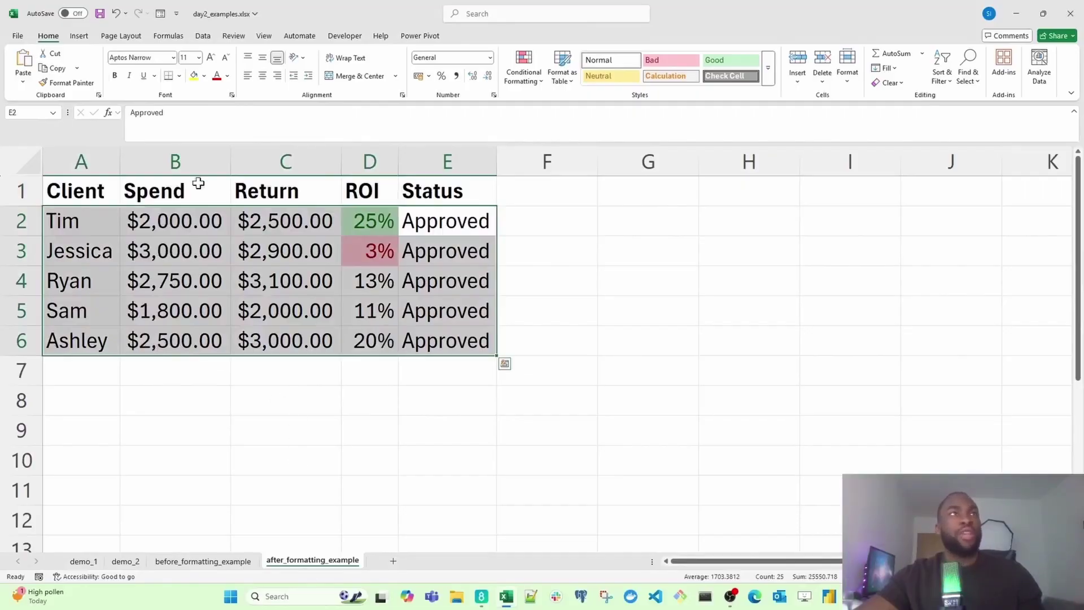
pyautogui.moveTo(195, 166); pyautogui.dragTo(285, 186)
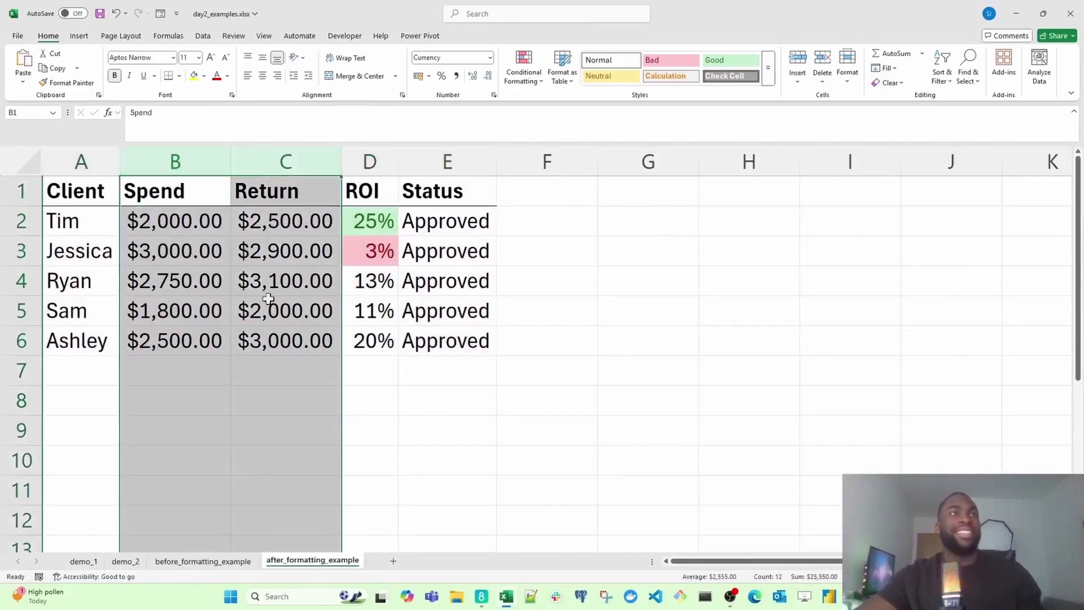
pyautogui.click(488, 58)
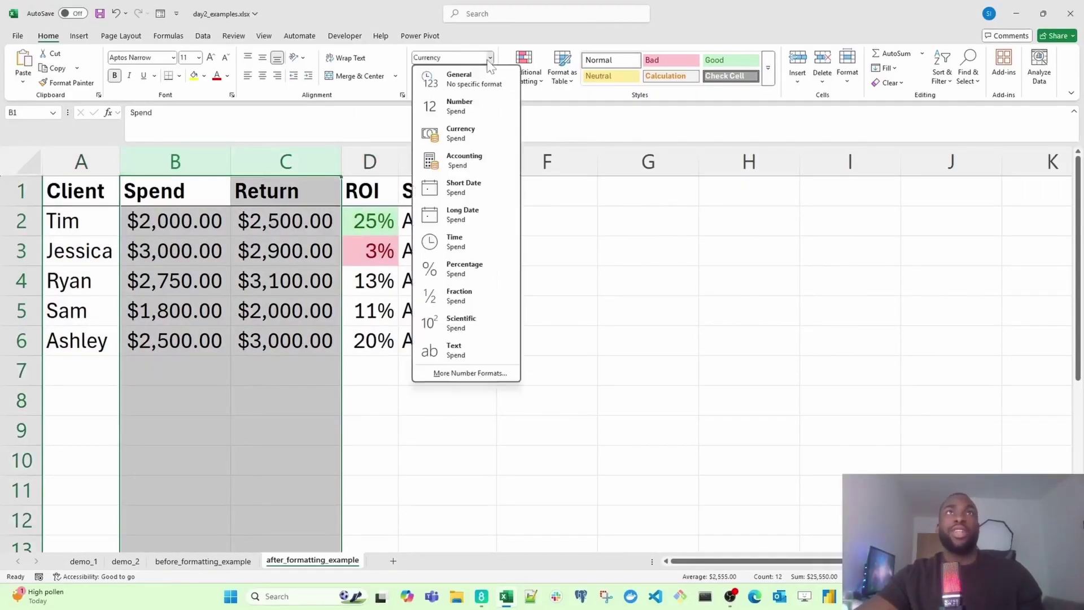
pyautogui.click(484, 137)
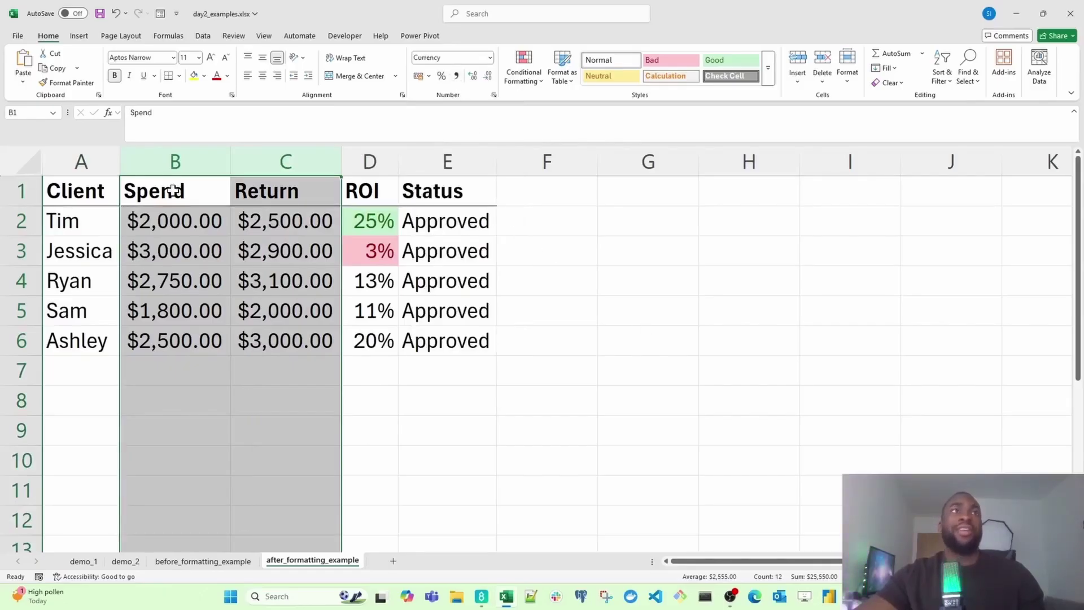
pyautogui.moveTo(417, 340); pyautogui.dragTo(90, 187)
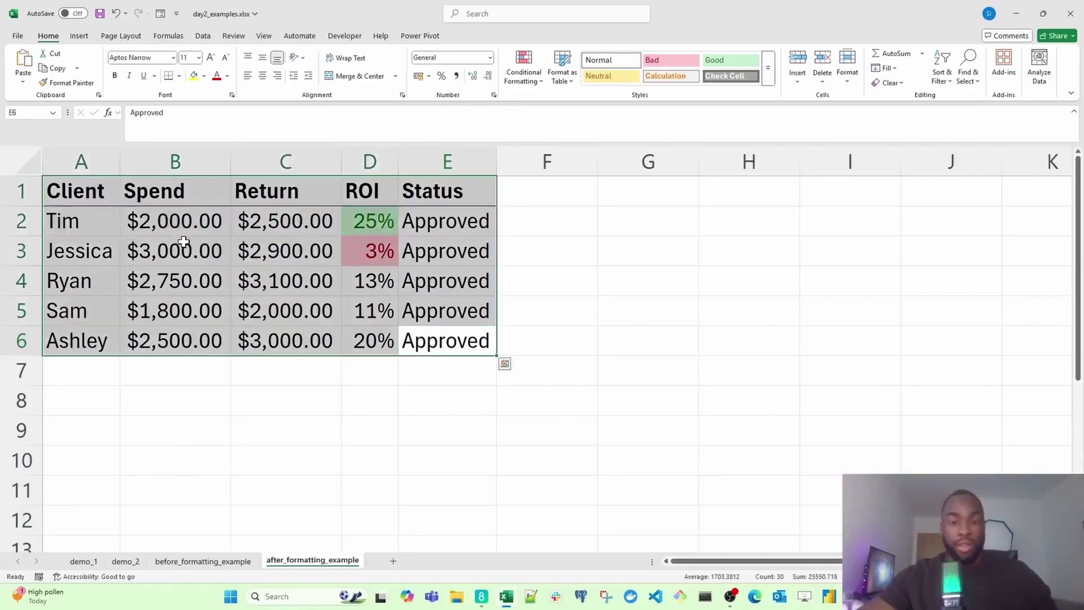